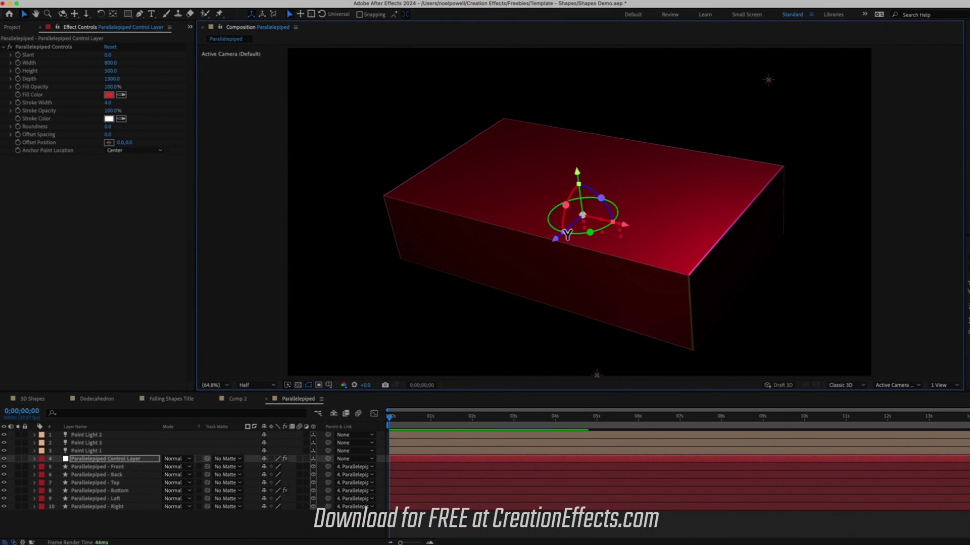
Step: Adjust the demo shapes: slant the red box to -12, recolour it, set prism bars to 90, orbit the pyramids
drag(530, 209, 543, 222)
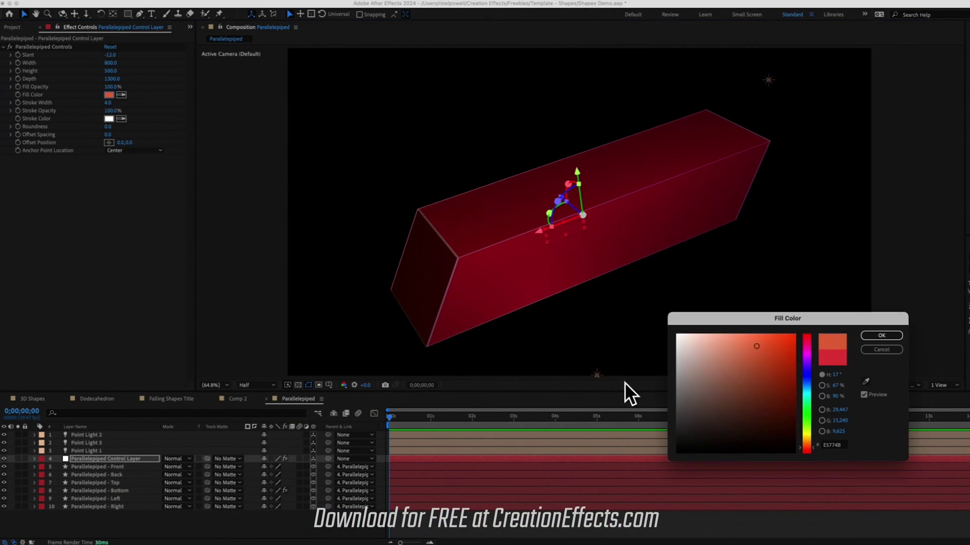
click(808, 399)
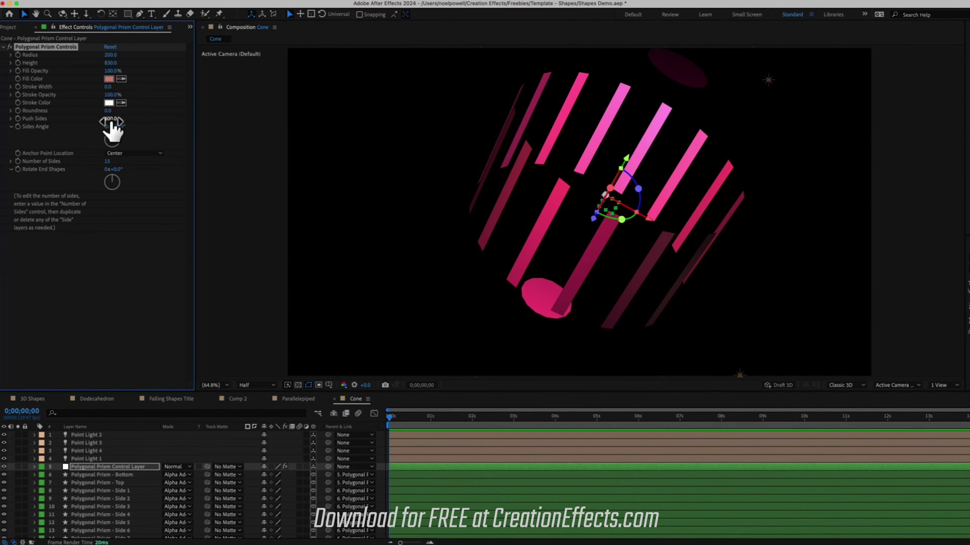
drag(111, 120, 158, 147)
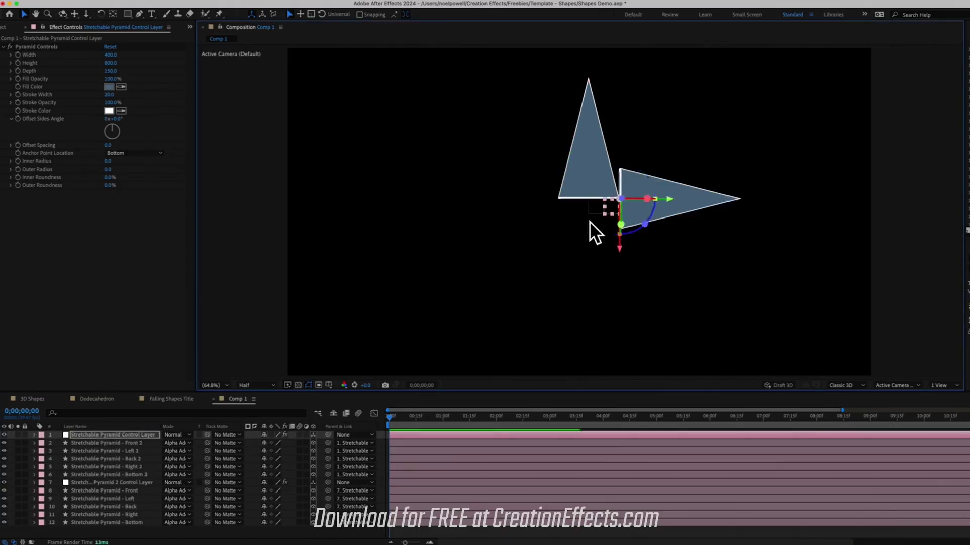
click(108, 435)
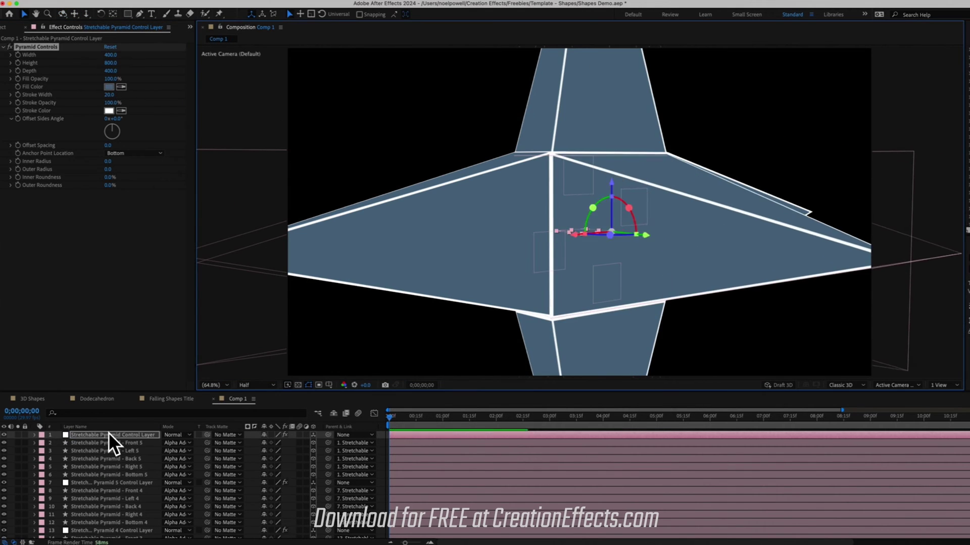
drag(520, 234, 490, 241)
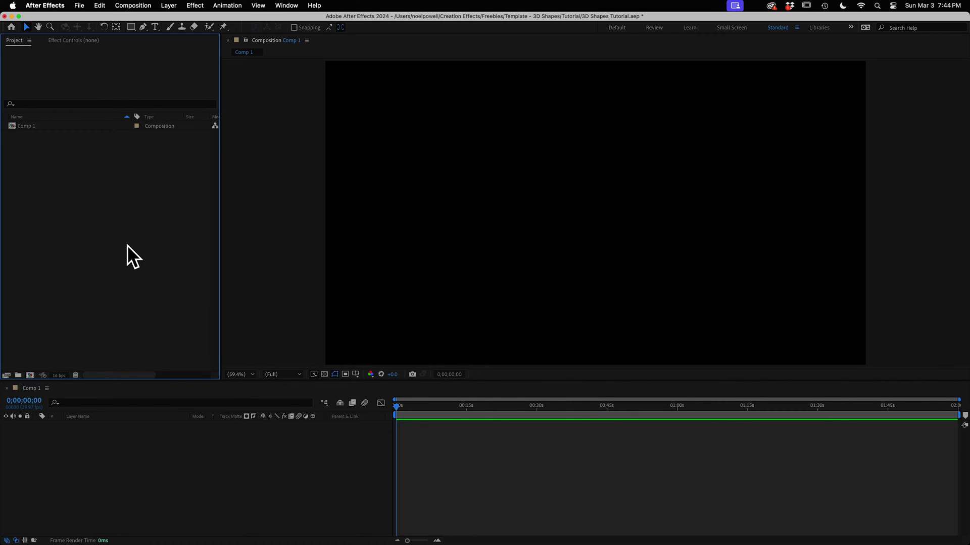
Step: Import 3D Shapes.aep as a file and open its 3D Shapes composition from the expanded folder
click(78, 7)
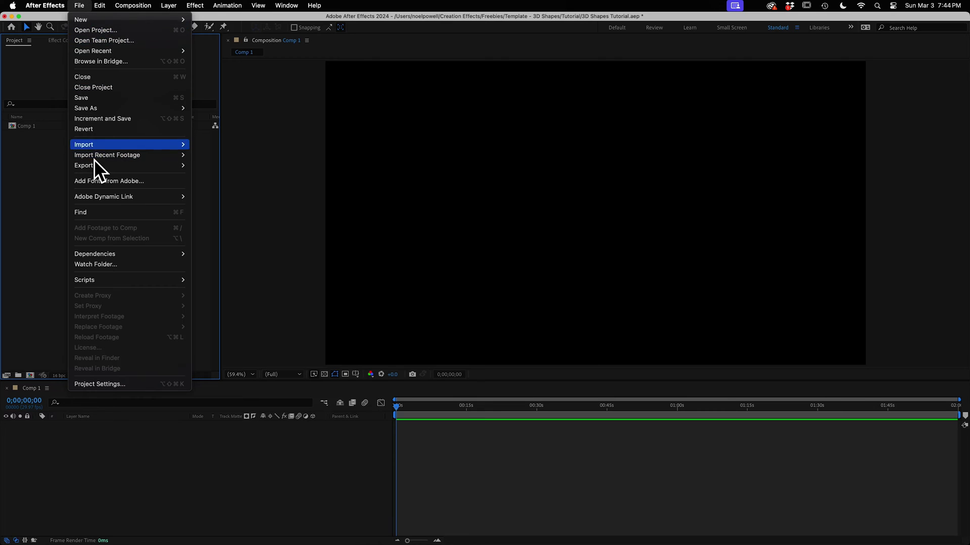
mouse_move(92, 144)
click(202, 144)
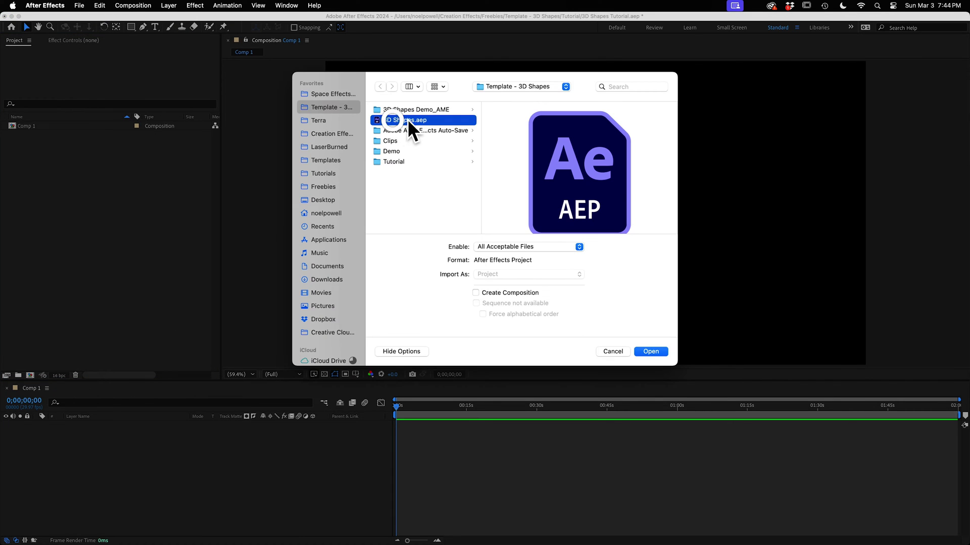
double_click(399, 121)
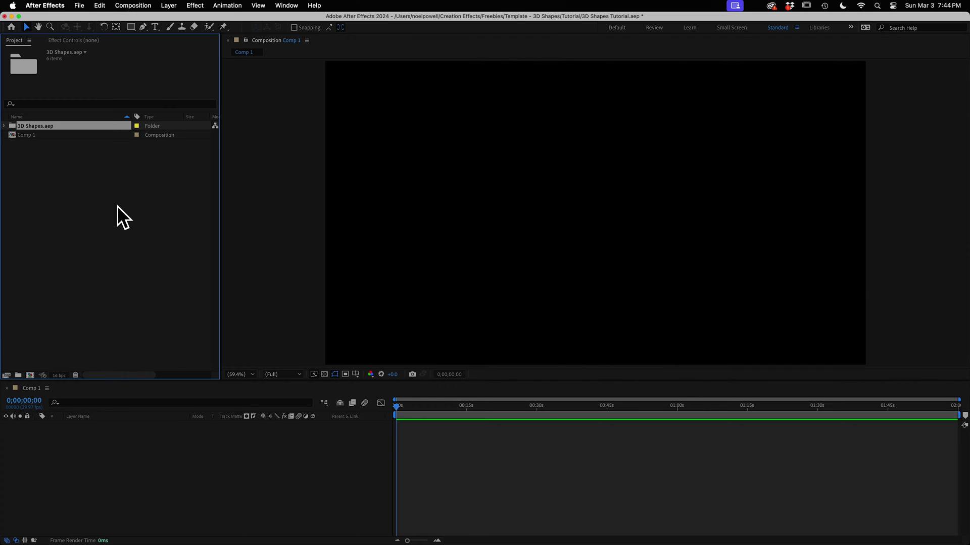
click(5, 126)
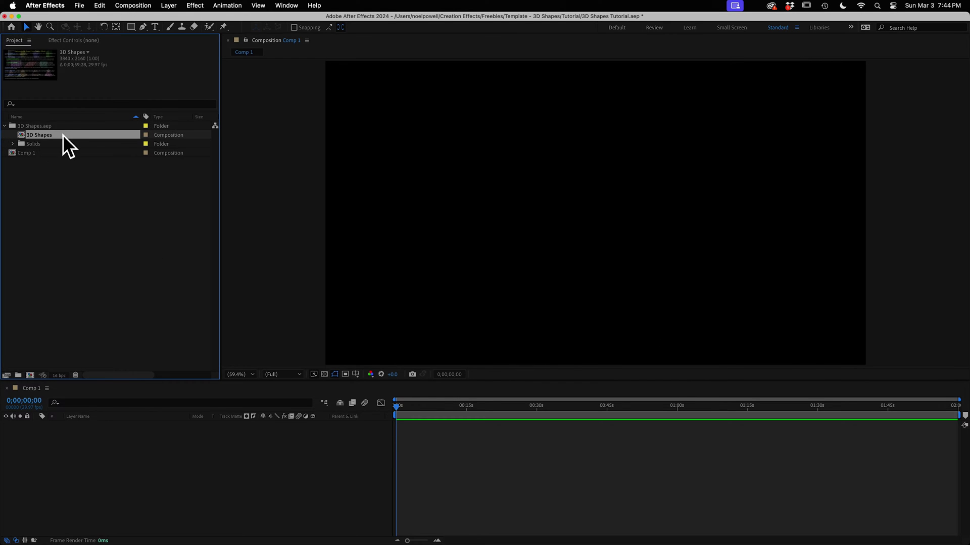
double_click(37, 134)
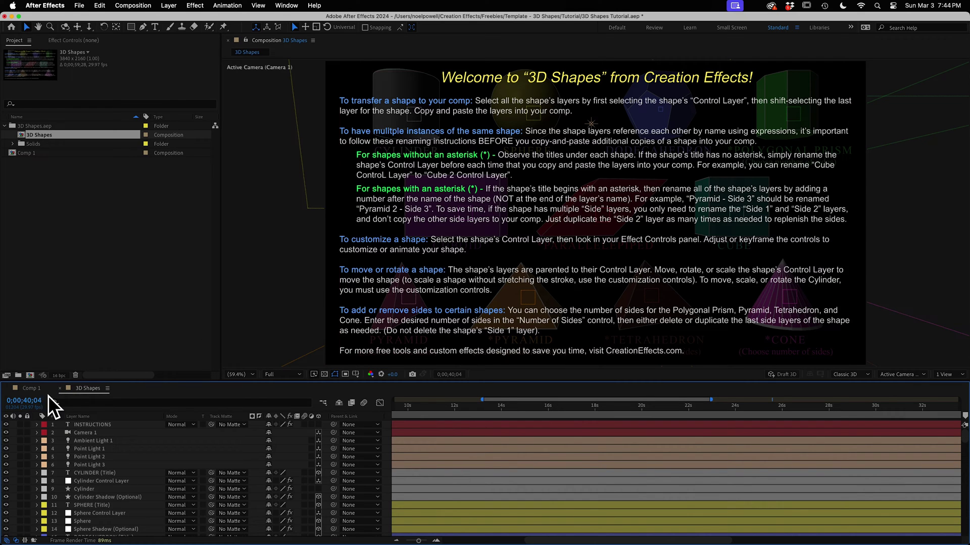
Step: Hide the INSTRUCTIONS text layer and scroll the timeline to the dodecahedron layers
click(7, 426)
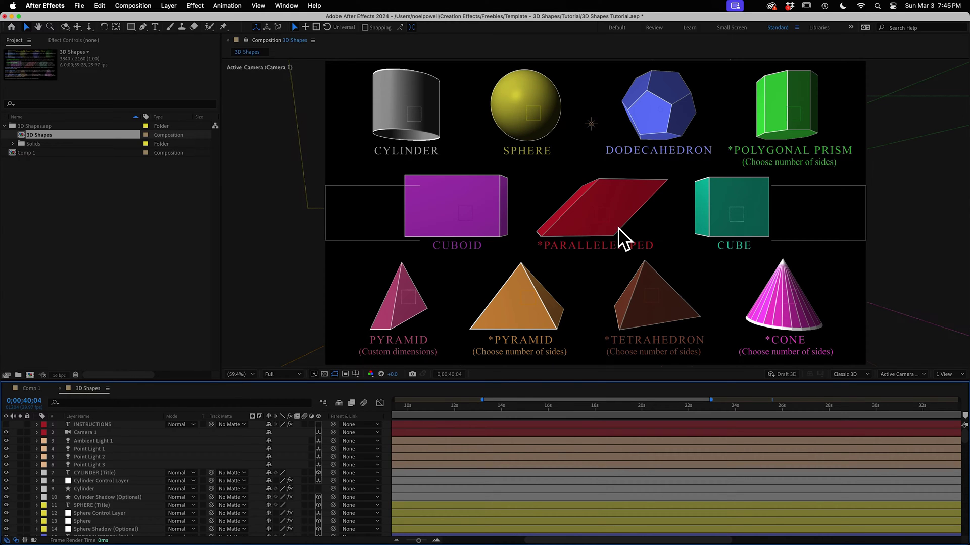
scroll(489, 469, down, 8)
scroll(489, 470, down, 6)
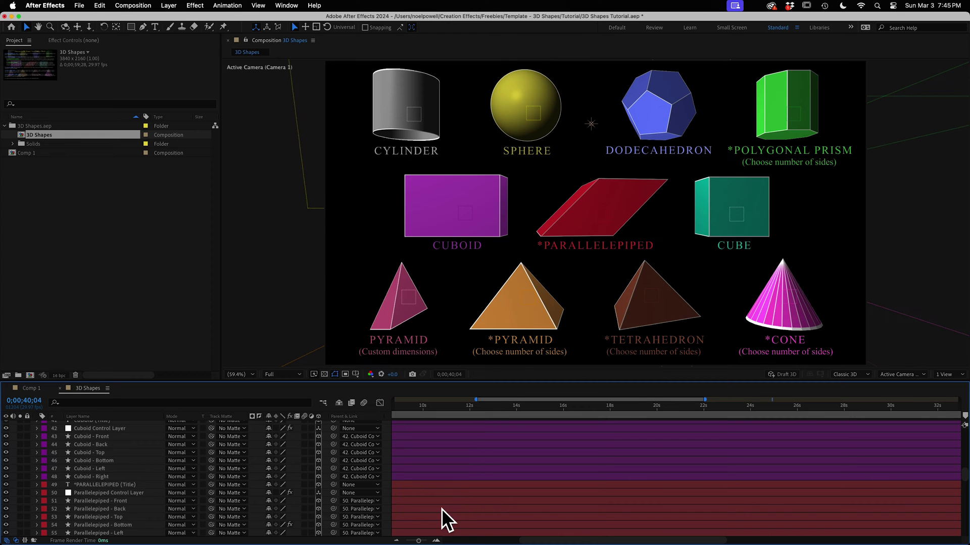
scroll(433, 471, up, 8)
scroll(433, 471, up, 3)
scroll(433, 432, up, 3)
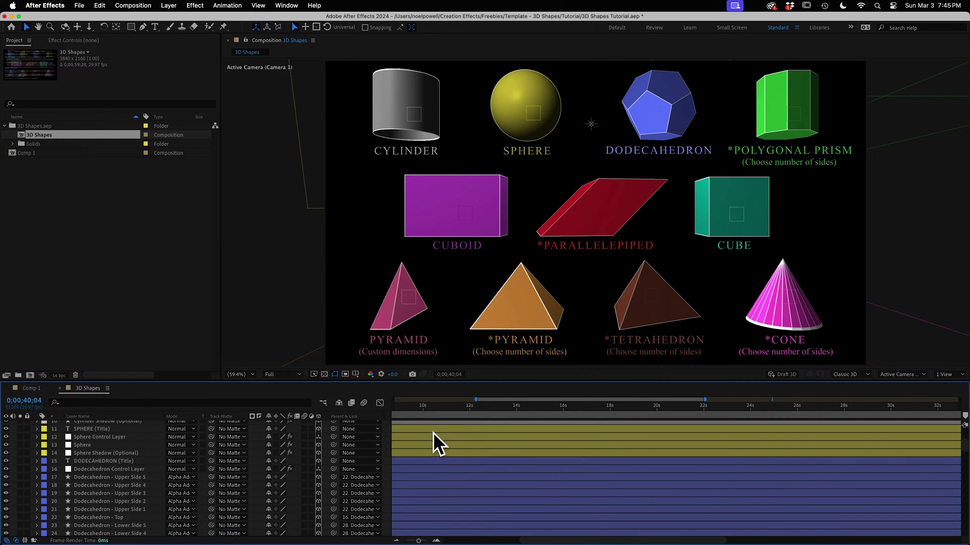
Step: Select the Dodecahedron Control Layer to show its effect controls
click(89, 460)
click(89, 460)
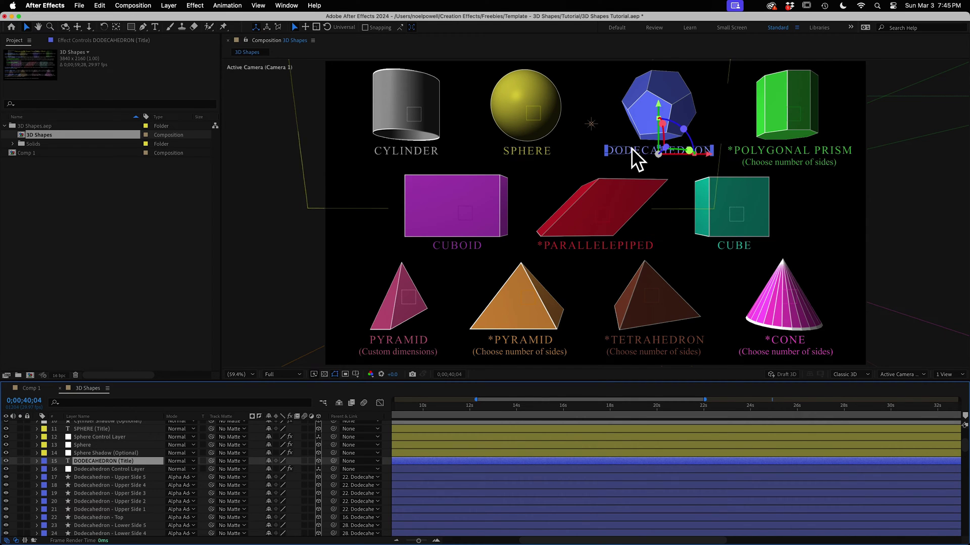
click(99, 469)
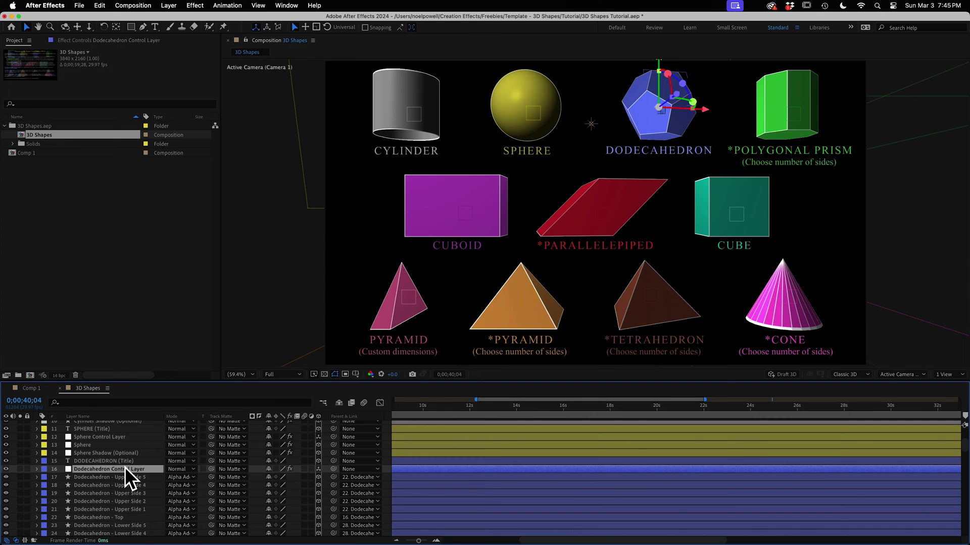
scroll(108, 502, down, 4)
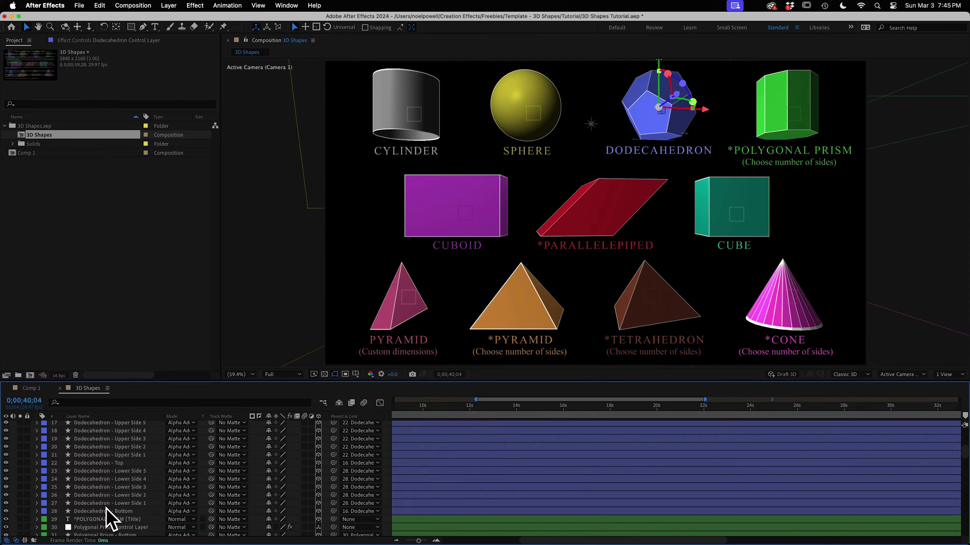
Step: Copy all the Dodecahedron layers from 3D Shapes and paste them into Comp 1
shift+click(105, 509)
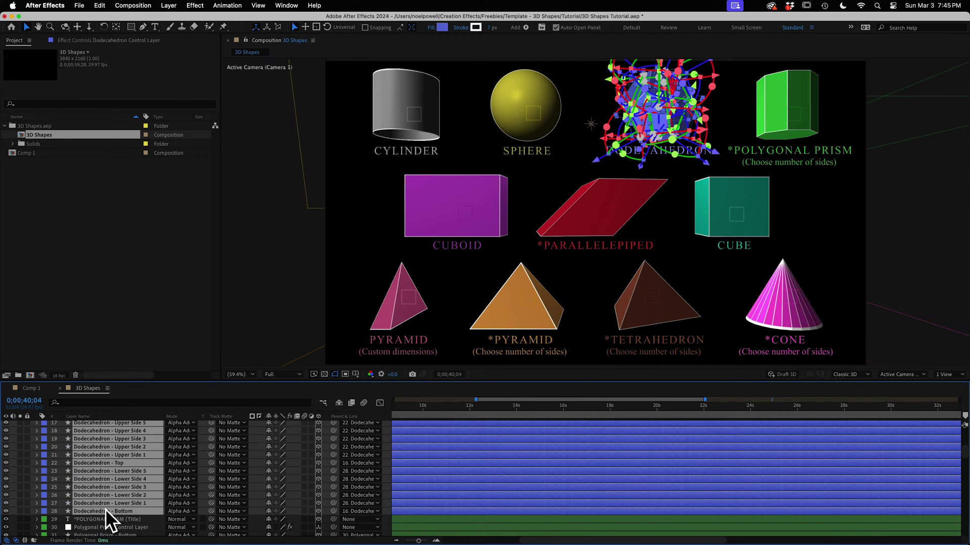
key(super+c)
click(33, 388)
key(super+v)
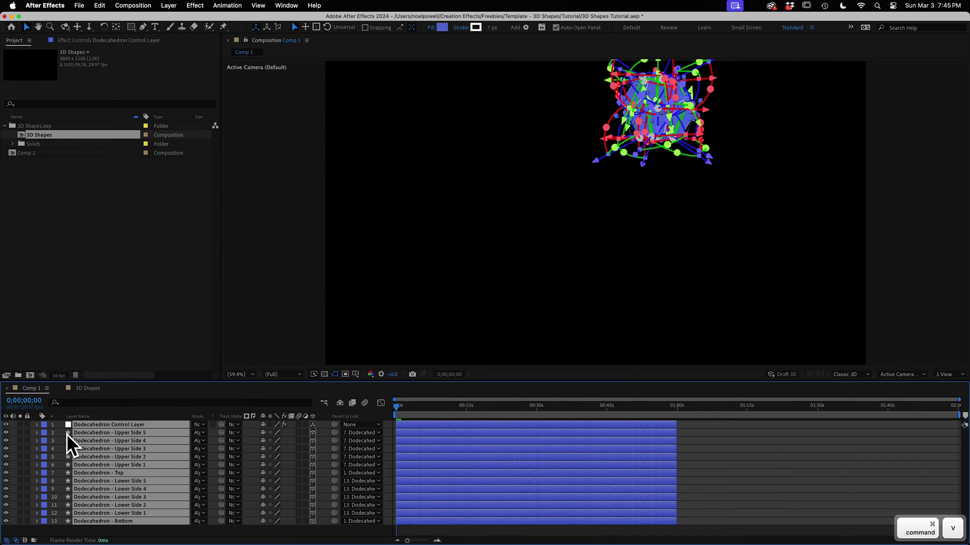
Step: Move the dodecahedron's control layer down and left into the frame
click(103, 424)
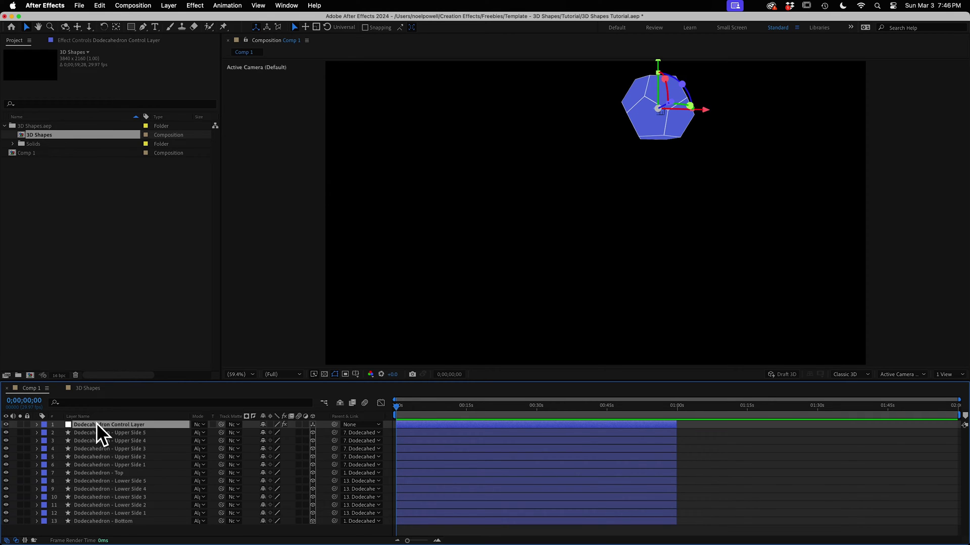
drag(657, 68, 671, 184)
drag(703, 229, 504, 229)
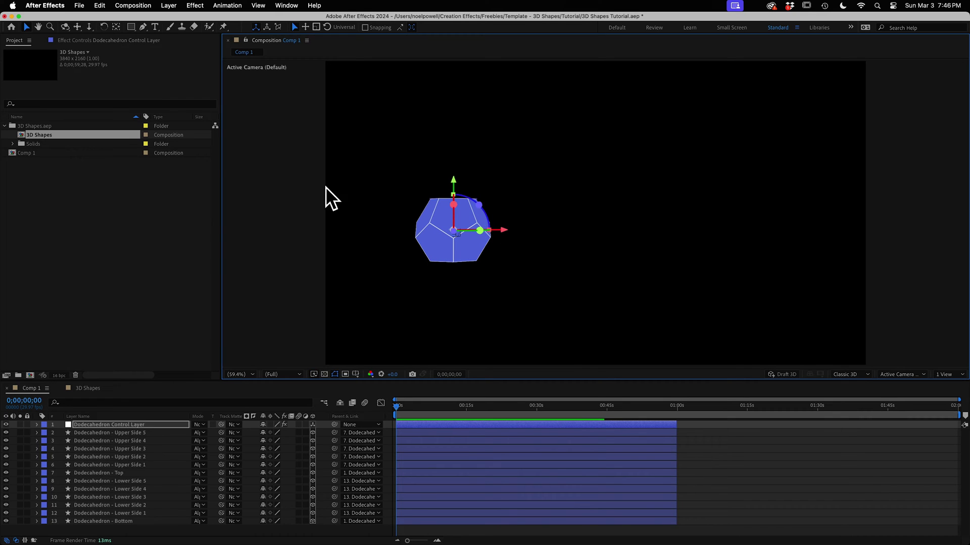
click(80, 40)
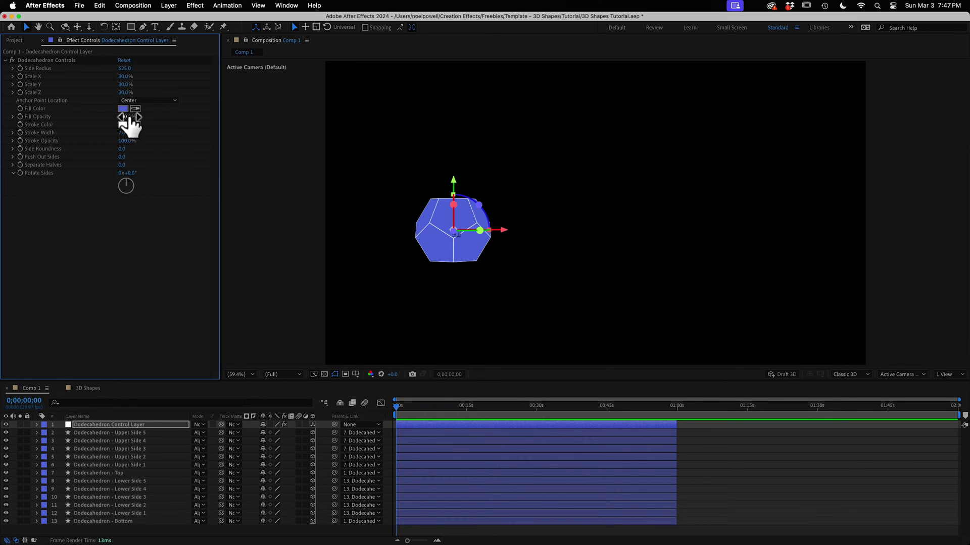
Step: Set the Anchor Point Location to Bottom, undoing a trial Z rotation
click(151, 102)
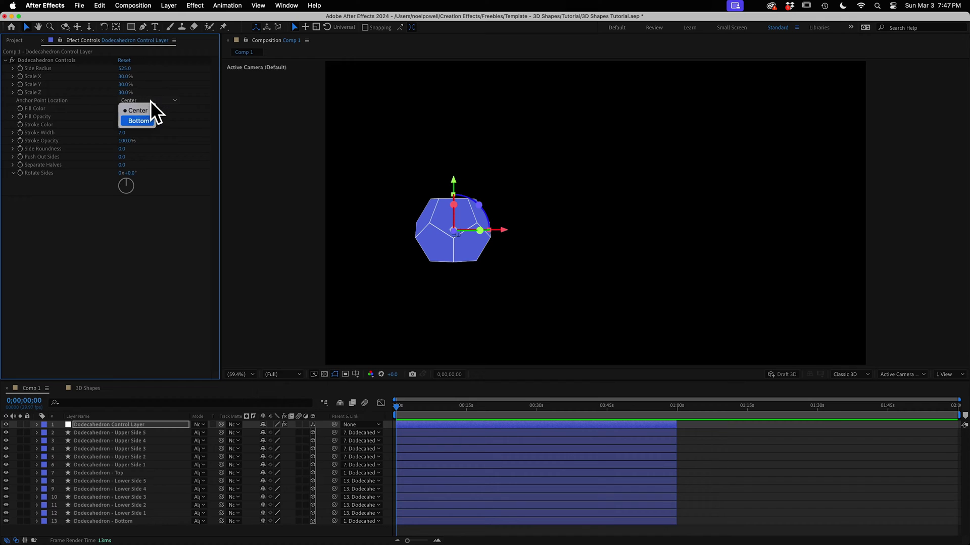
click(141, 123)
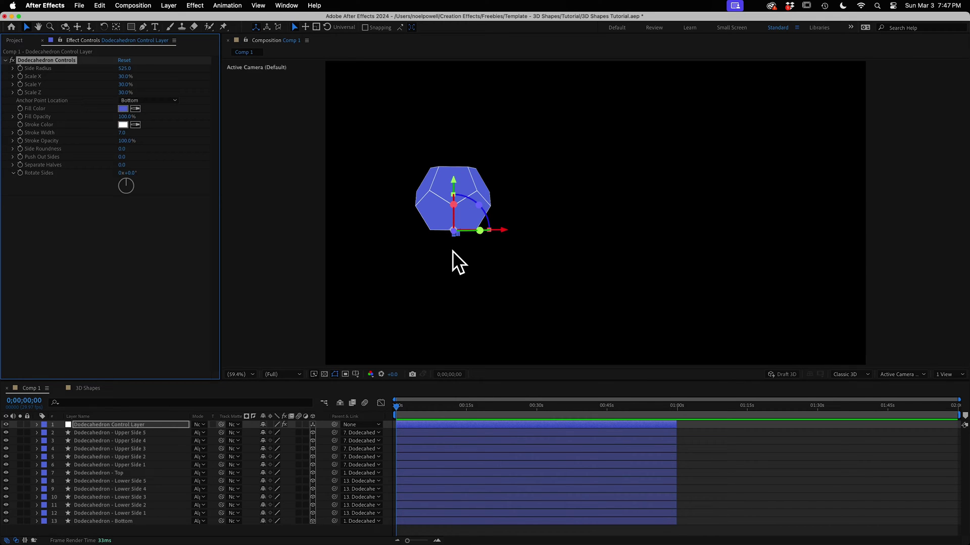
click(478, 205)
mouse_move(478, 204)
mouse_down()
mouse_move(495, 264)
mouse_move(467, 205)
mouse_move(482, 217)
mouse_up()
key(super+z)
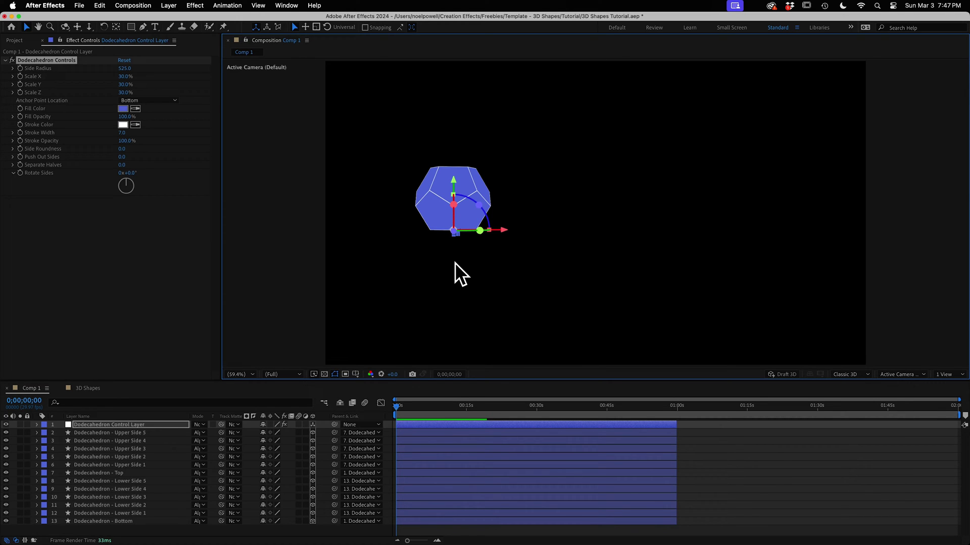
Step: Keep the anchor at Bottom and thicken the Stroke Width to 54
click(146, 100)
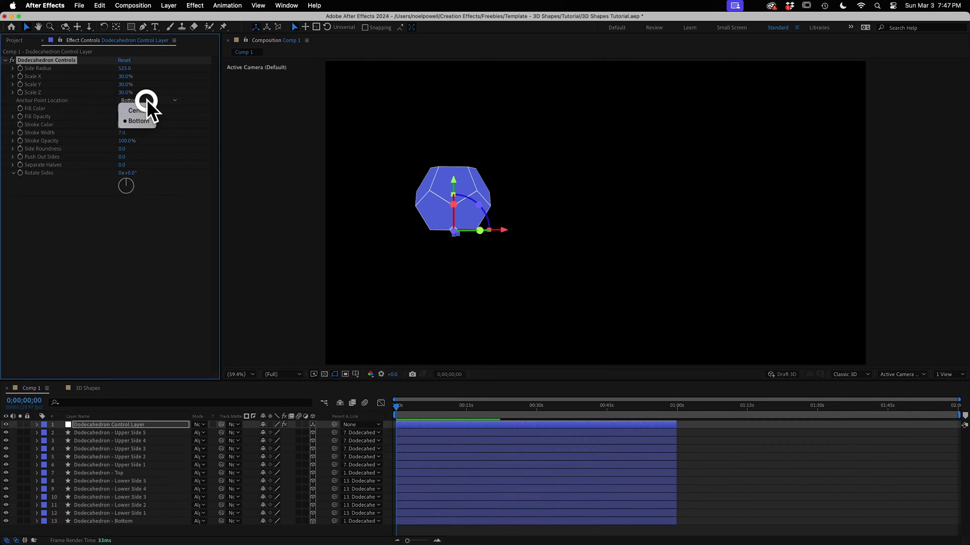
click(175, 115)
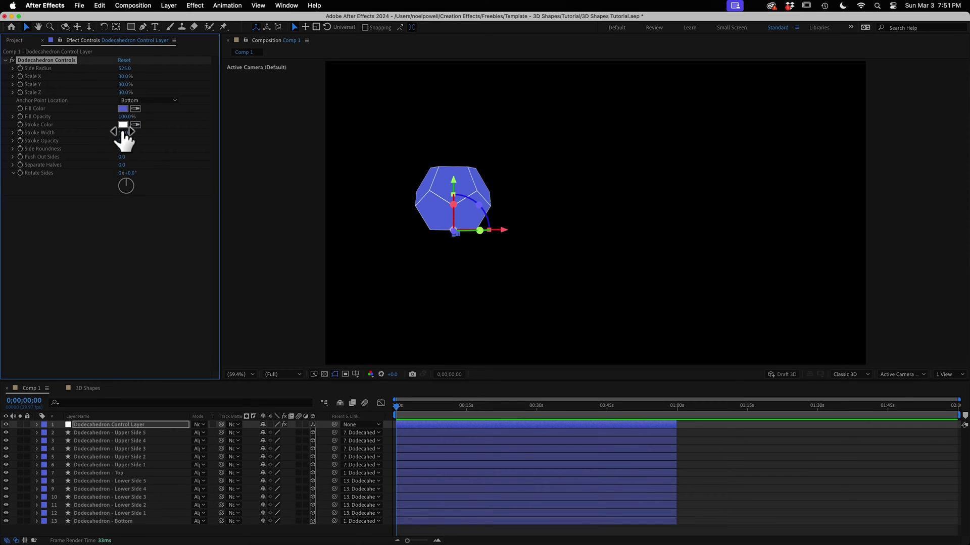
mouse_move(123, 134)
mouse_down()
mouse_move(143, 130)
mouse_move(130, 156)
mouse_move(709, 189)
mouse_up()
key(super+z)
click(92, 434)
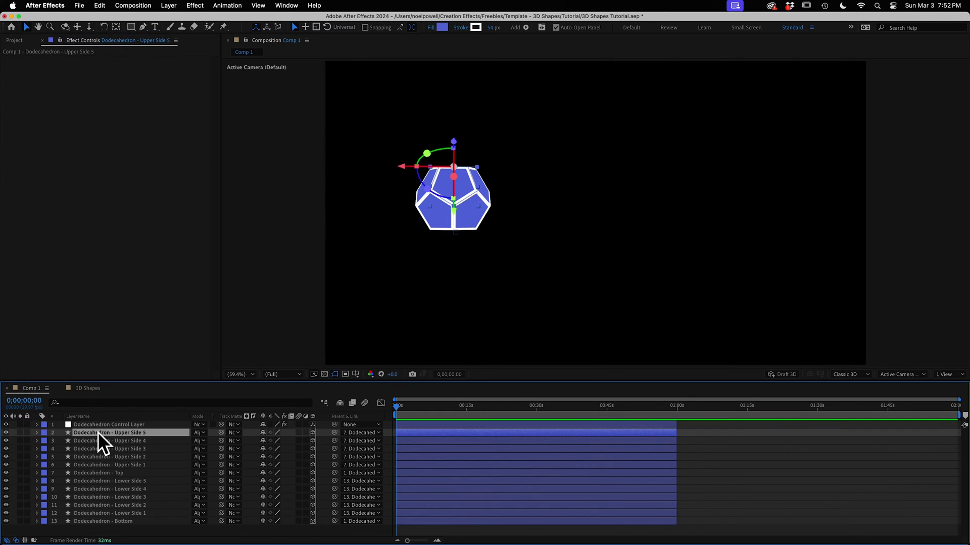
click(36, 433)
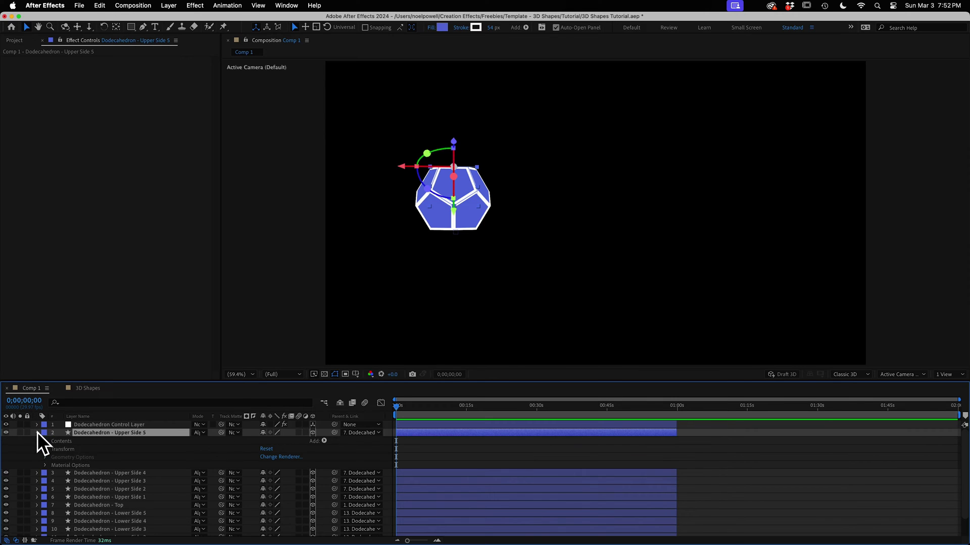
click(44, 441)
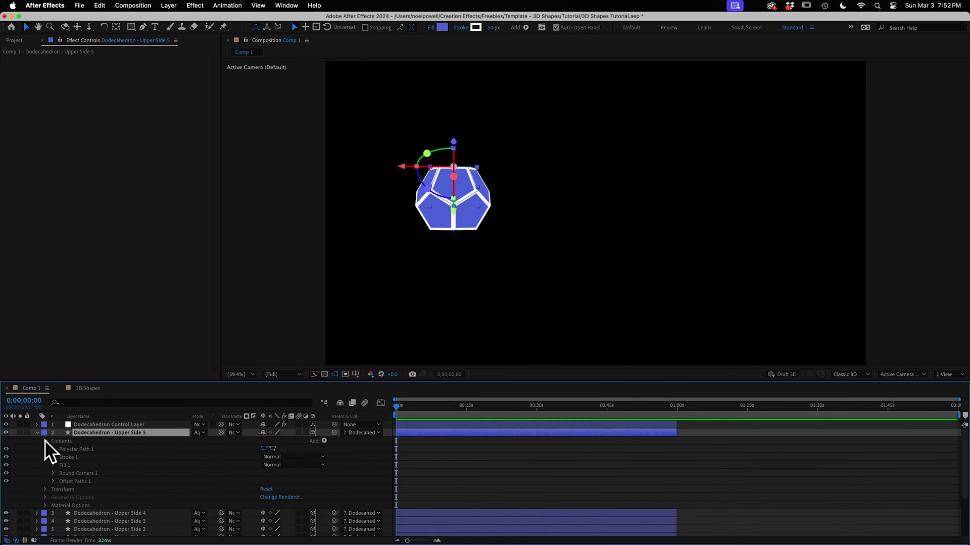
click(325, 442)
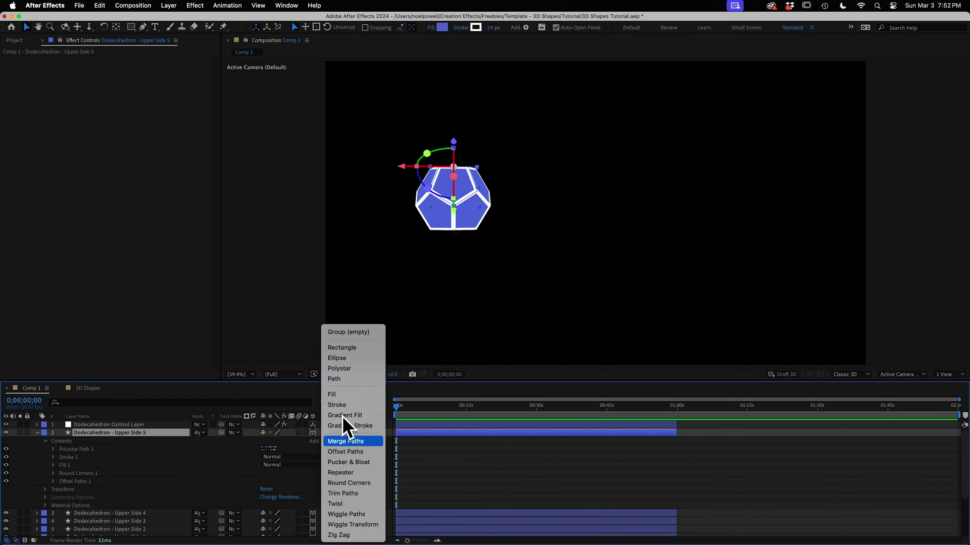
click(353, 515)
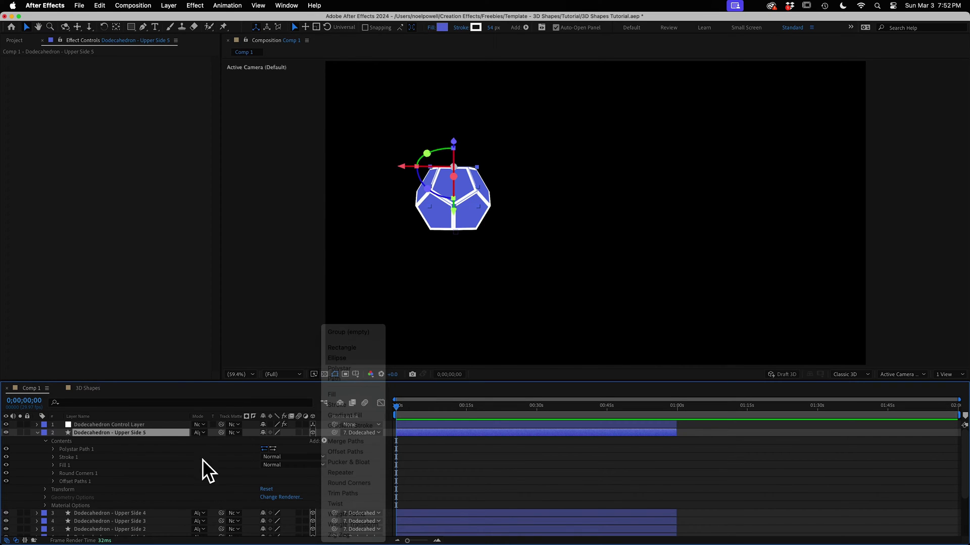
click(36, 433)
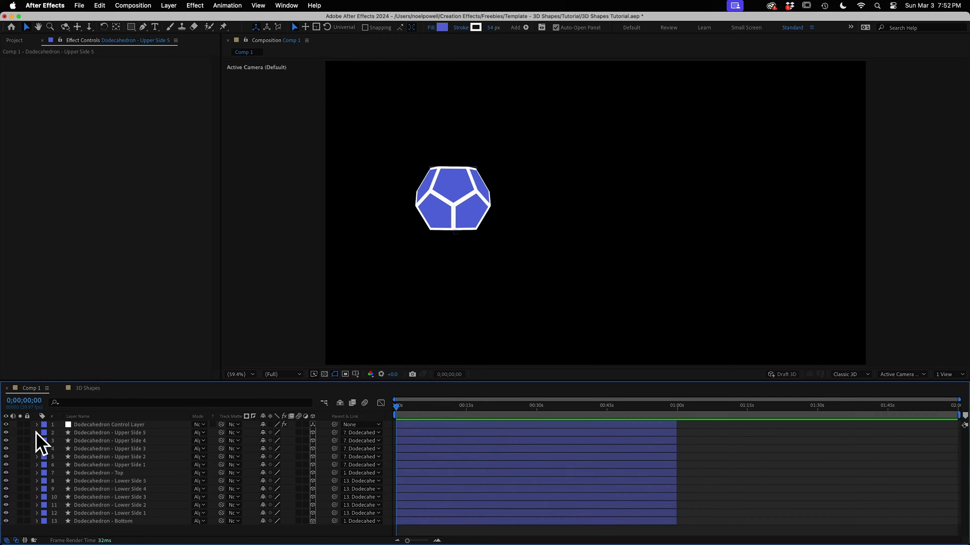
click(86, 435)
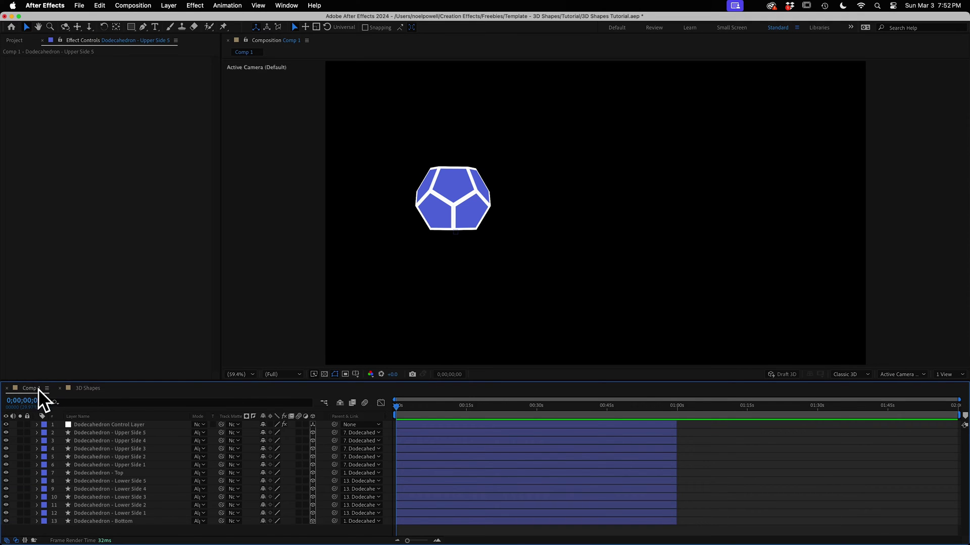
Step: In 3D Shapes, rename the control layer to Dodecahedron 2 Control Layer
click(87, 389)
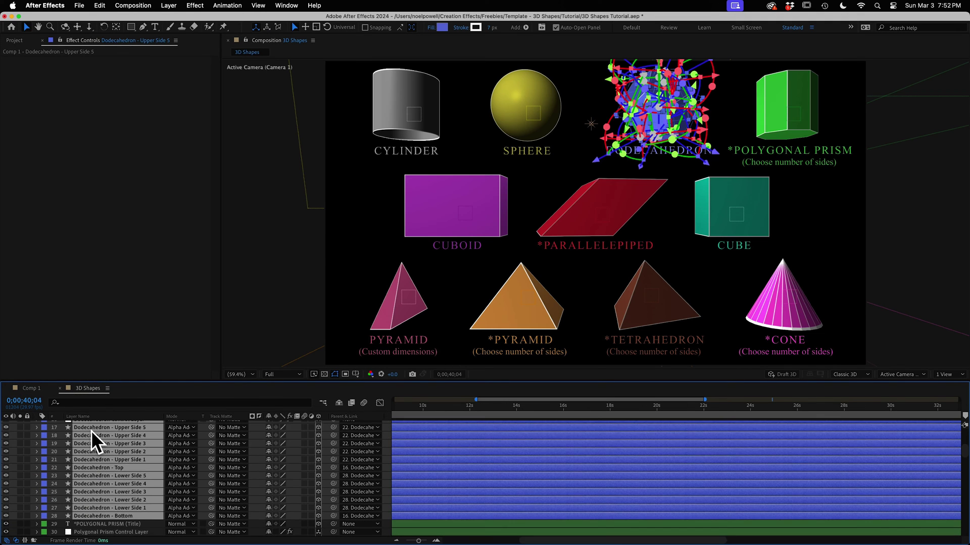
scroll(91, 430, up, 2)
click(101, 446)
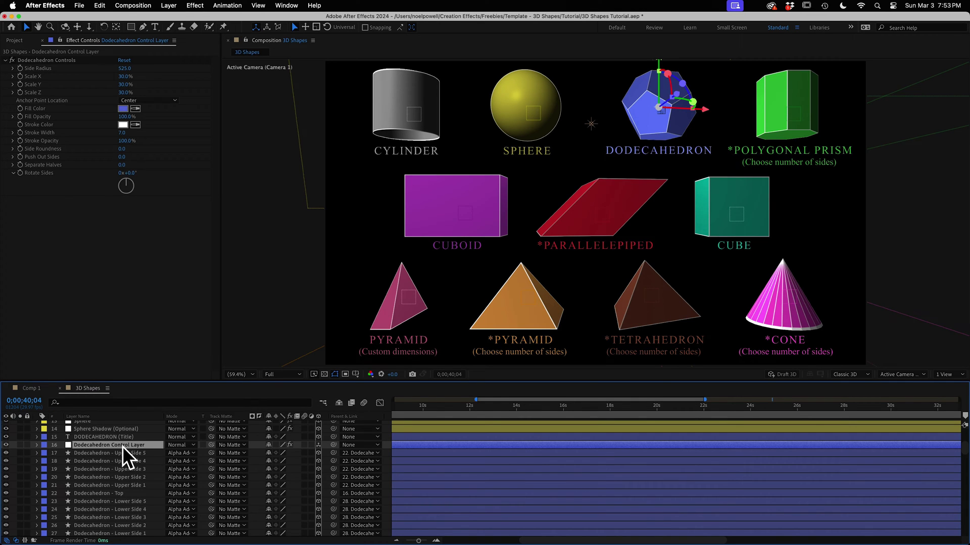
key(Return)
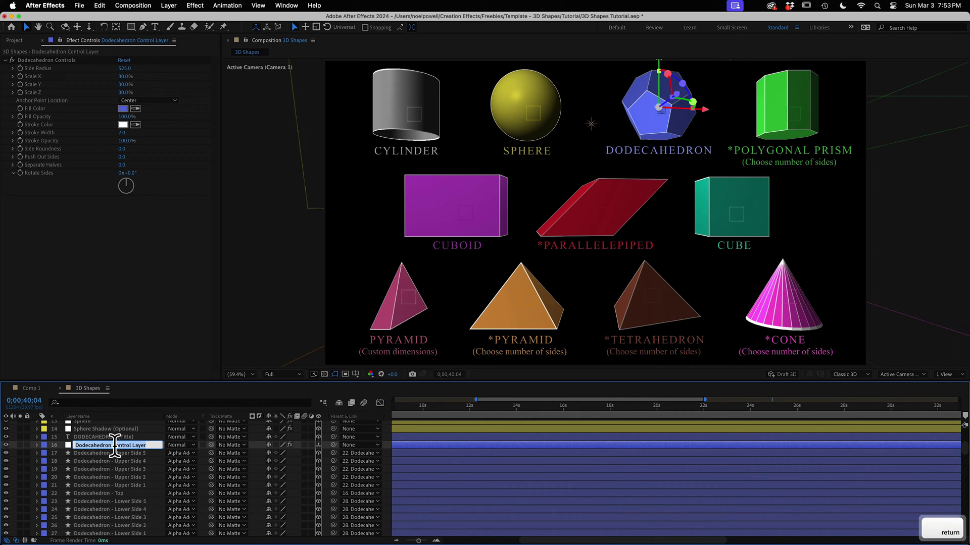
click(113, 445)
text(2)
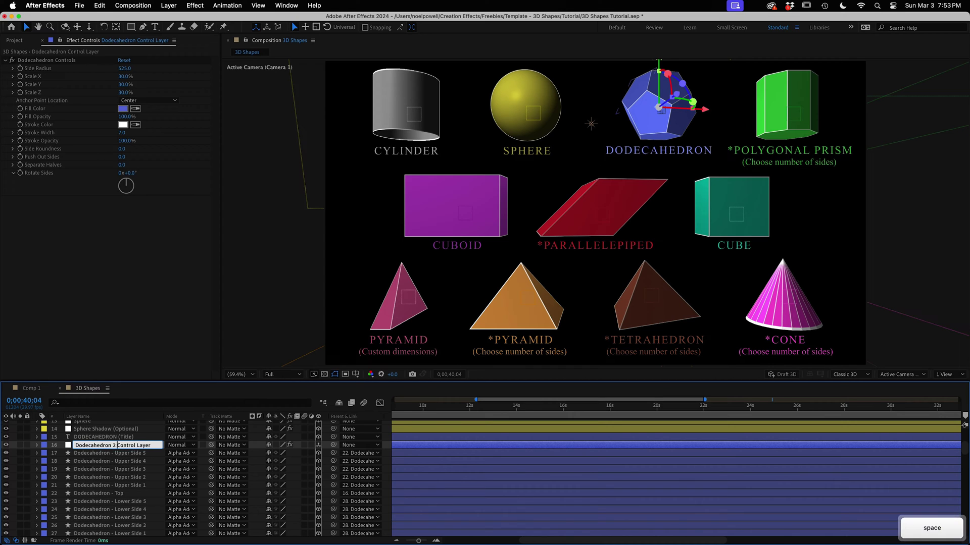
key(Return)
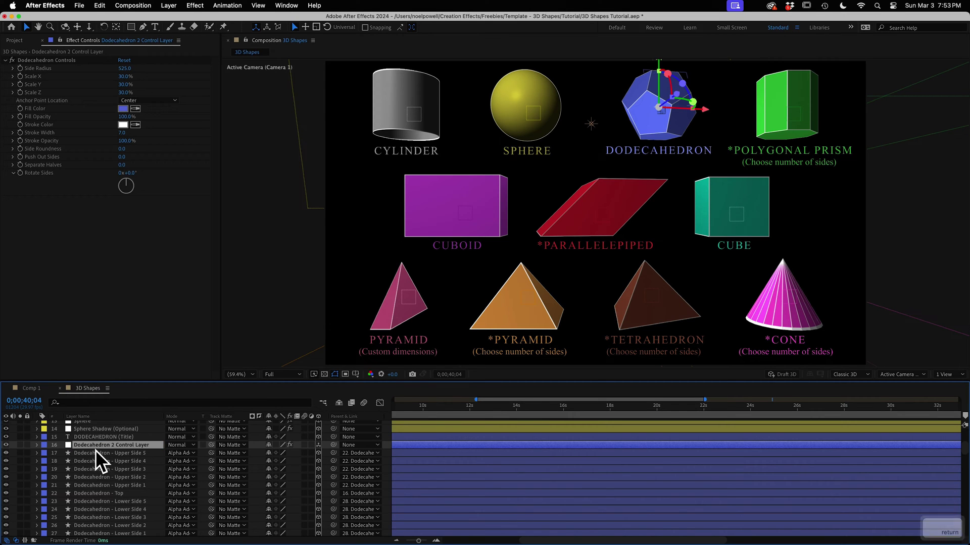
Step: Copy the dodecahedron layers, paste them into Comp 1 and move the copy beside the original
scroll(105, 485, down, 3)
shift+click(101, 499)
key(super+c)
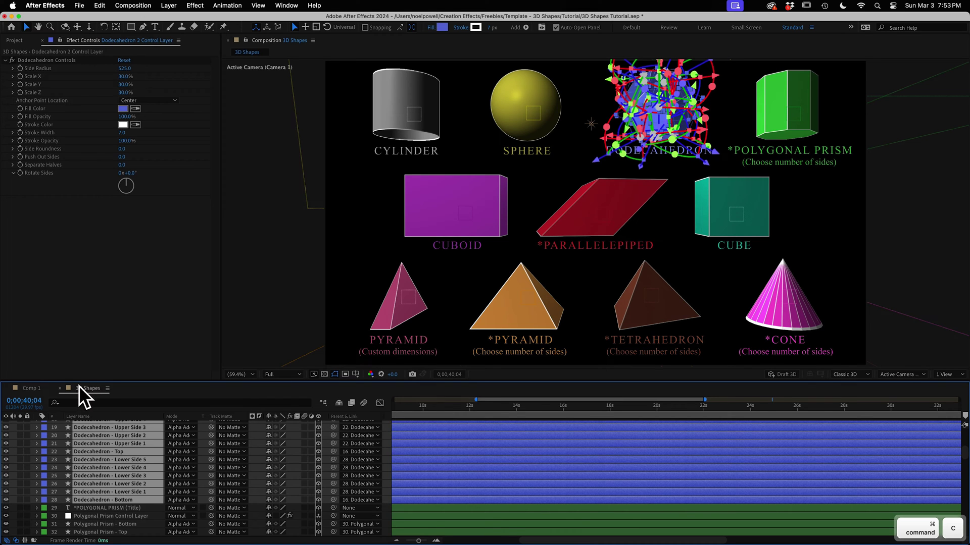
click(34, 387)
key(super+v)
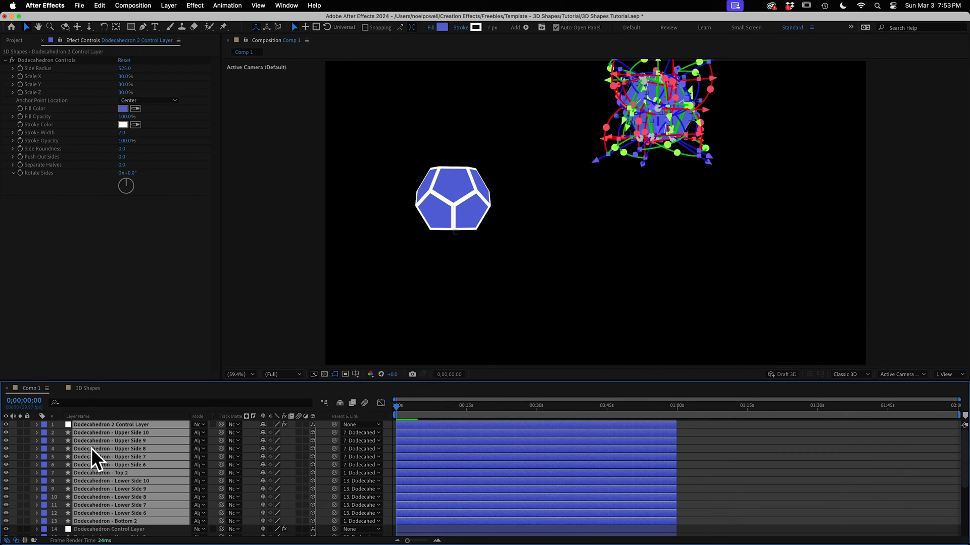
click(108, 424)
drag(659, 81, 656, 152)
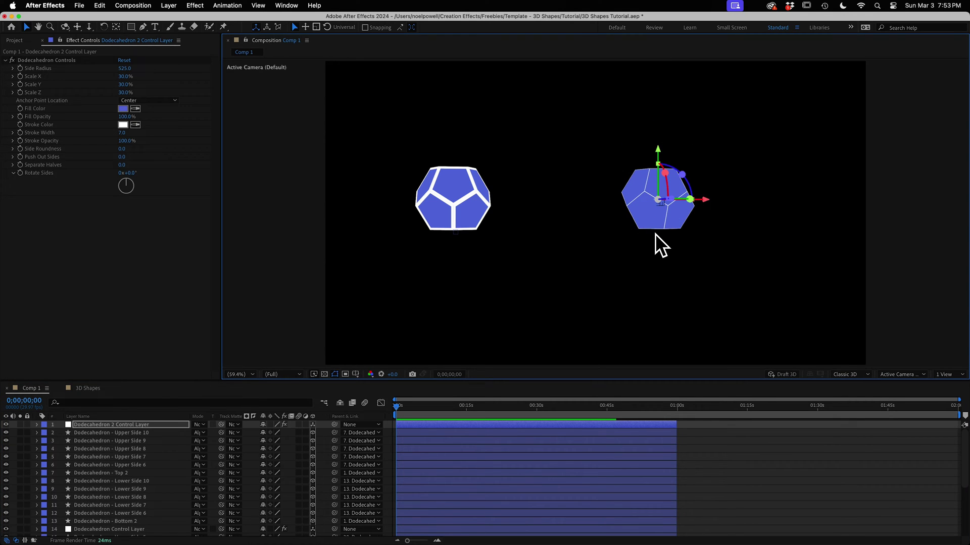
Step: Rename the pasted control layer to Dodecahedron 3 Control Layer
scroll(92, 465, down, 2)
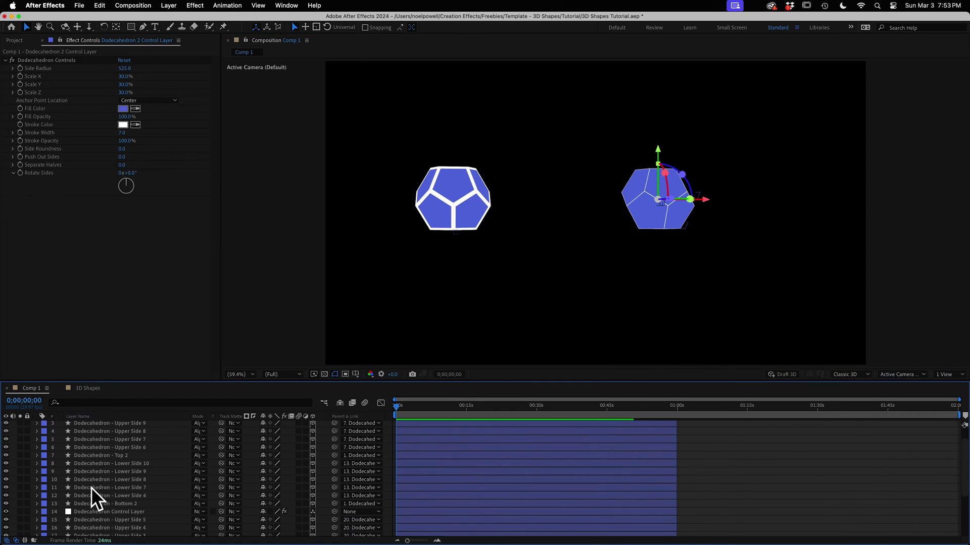
shift+click(90, 501)
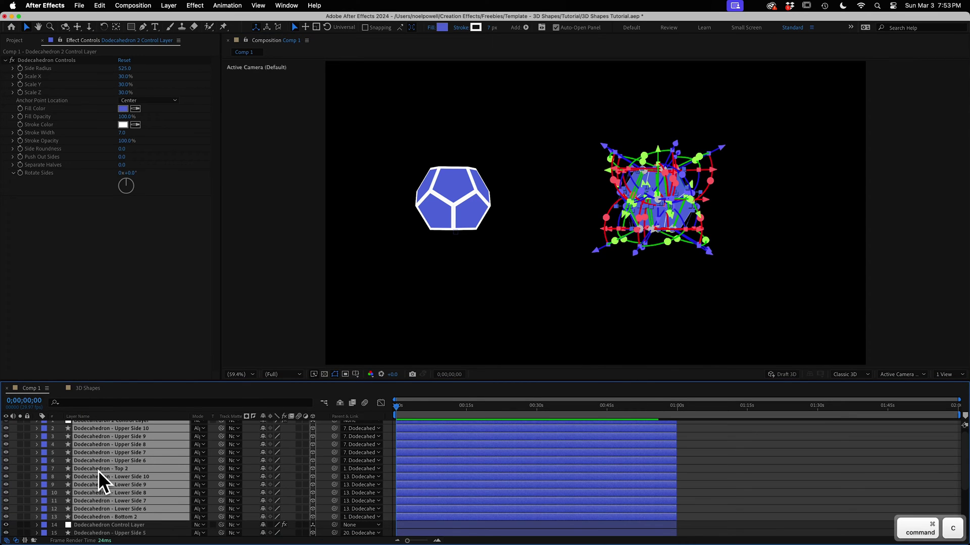
scroll(98, 470, up, 2)
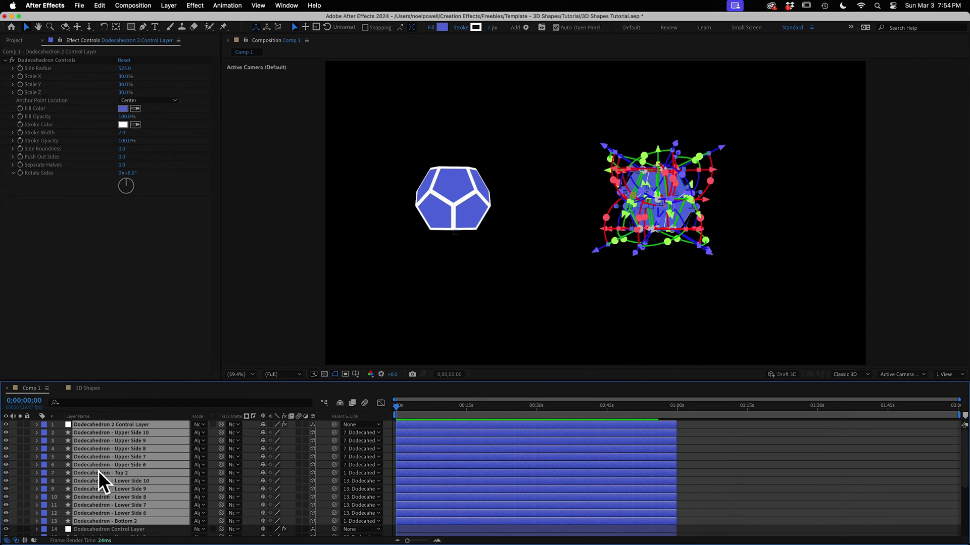
click(98, 425)
key(Return)
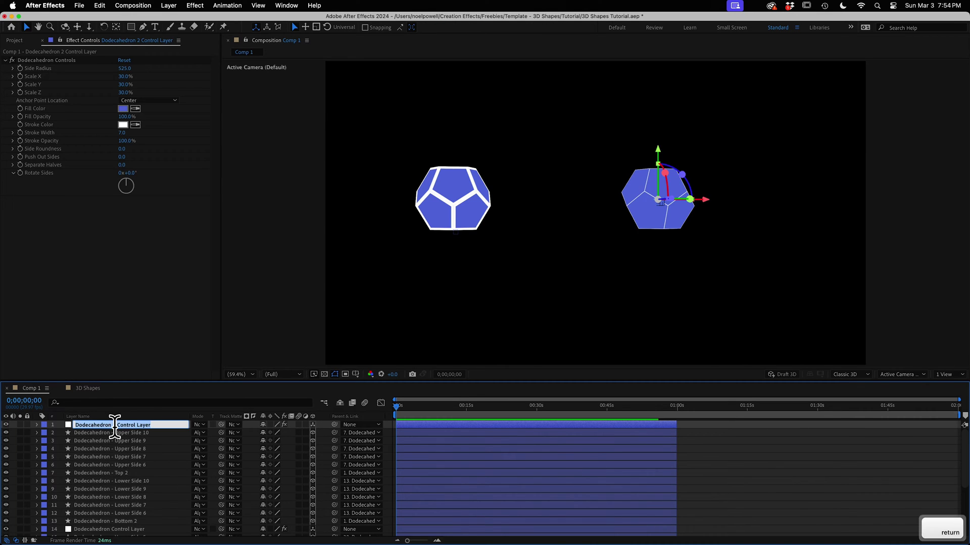
key(BackSpace)
text(3)
key(Return)
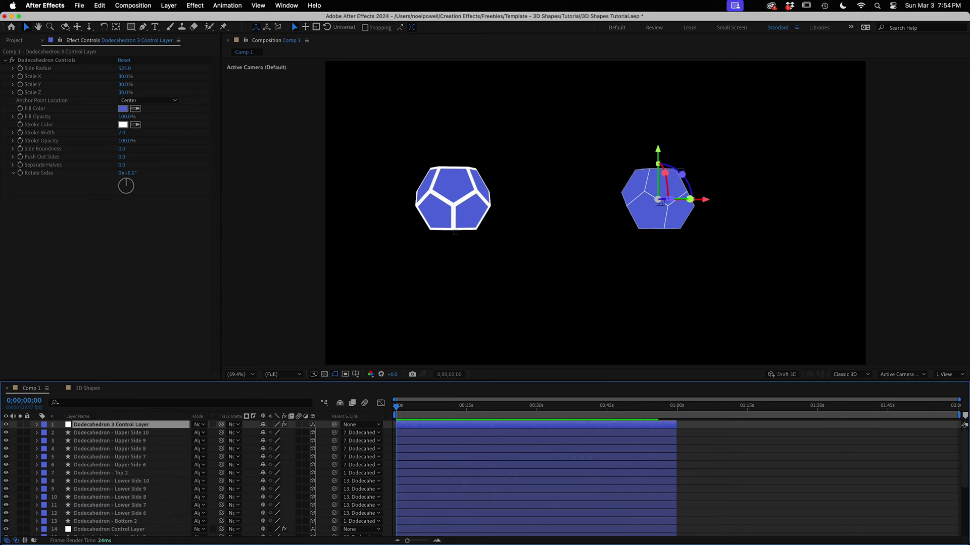
Step: Paste another dodecahedron copy and move it down and to the left
key(super+v)
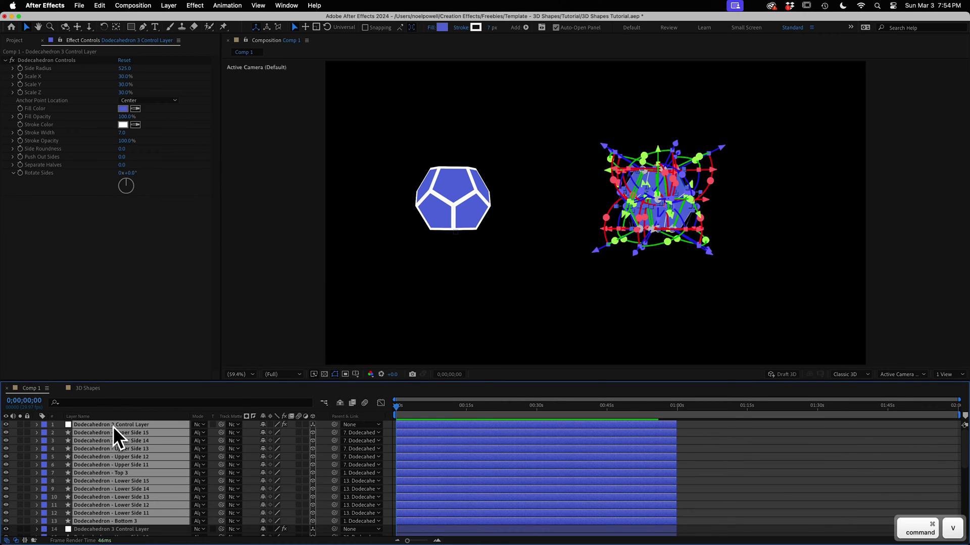
click(113, 425)
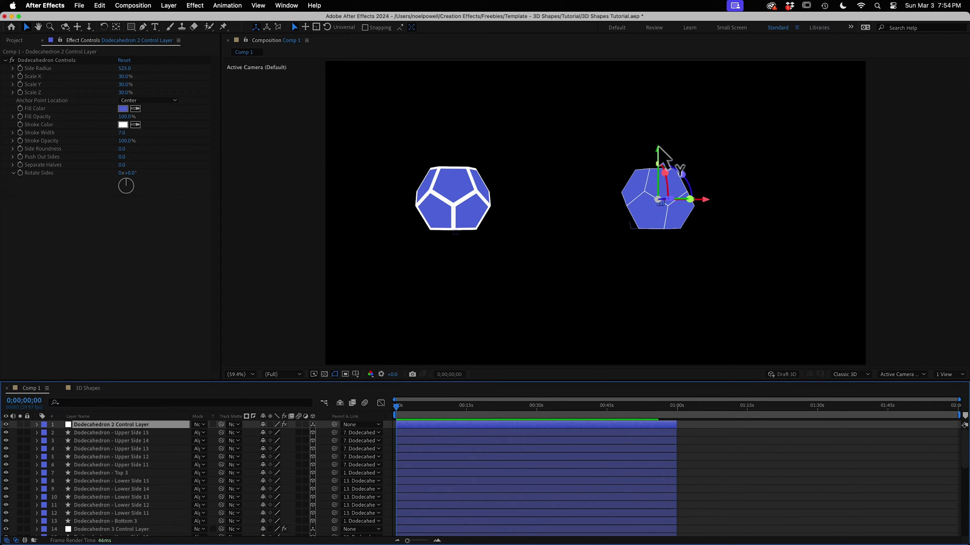
drag(658, 146, 650, 248)
drag(692, 296, 595, 296)
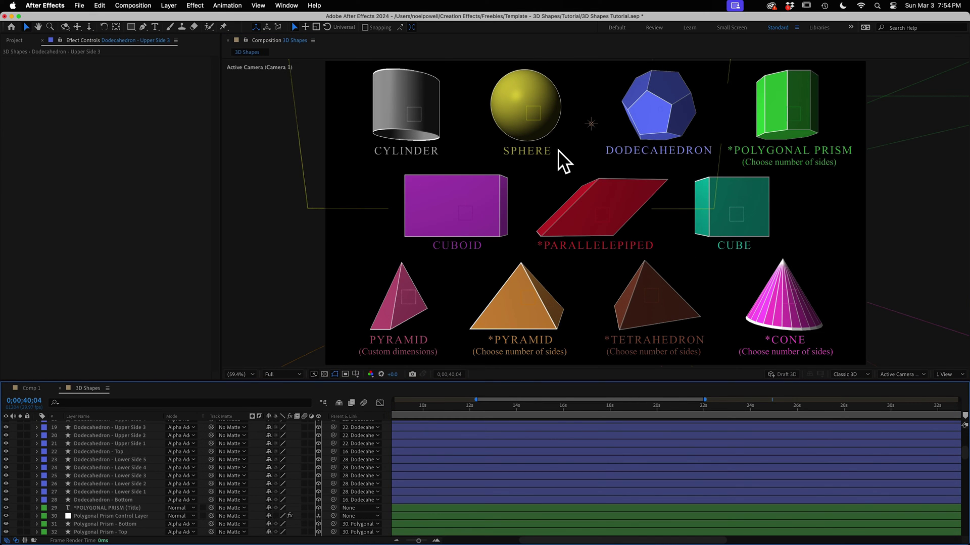
Step: Select the Parallelepiped Control Layer and its face layers in the timeline
click(722, 147)
scroll(134, 529, down, 7)
scroll(132, 529, down, 3)
click(112, 444)
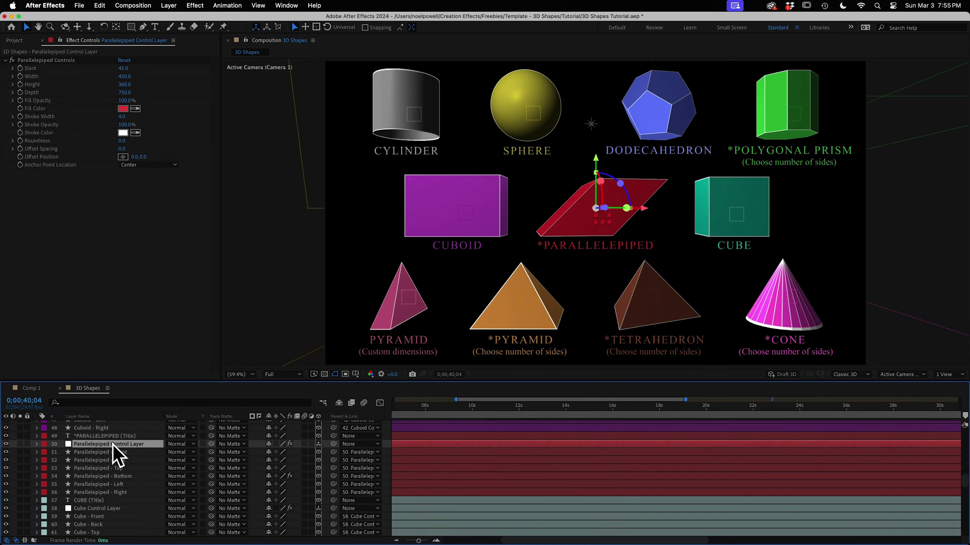
shift+click(110, 490)
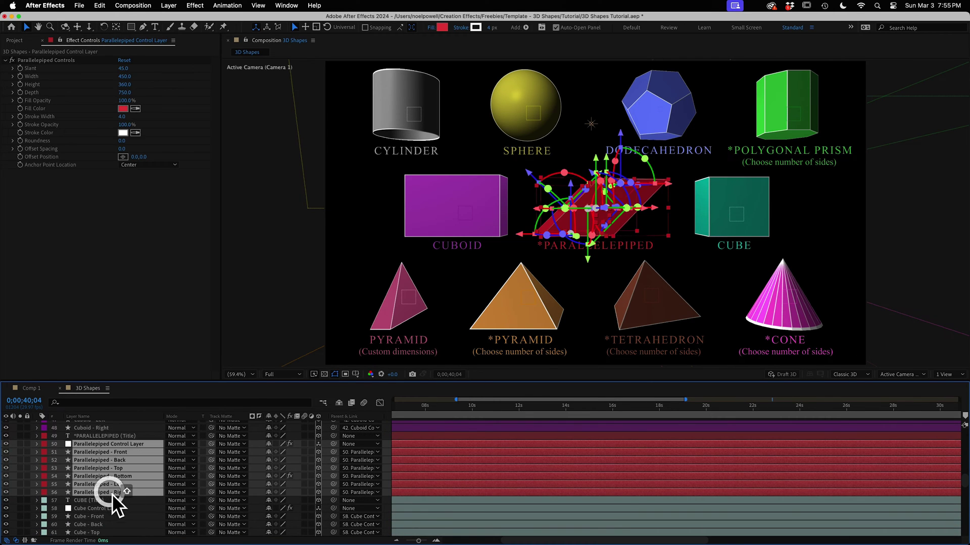
click(108, 444)
Step: Rename the control layer to Parallelepiped 2 Control Layer
key(Return)
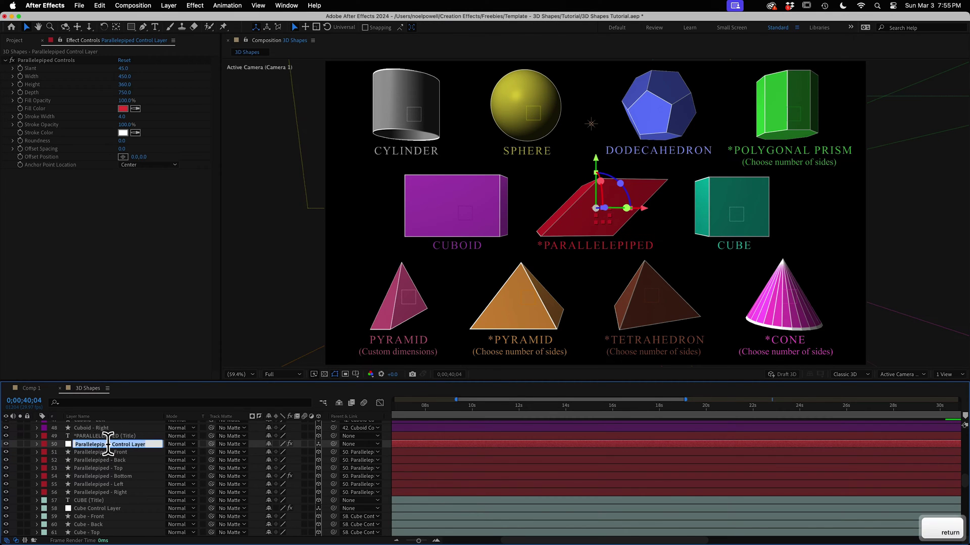
click(108, 444)
text(2)
key(Return)
Step: Insert 2 after Parallelepiped in the names of all six face layers, starting with Front
click(119, 453)
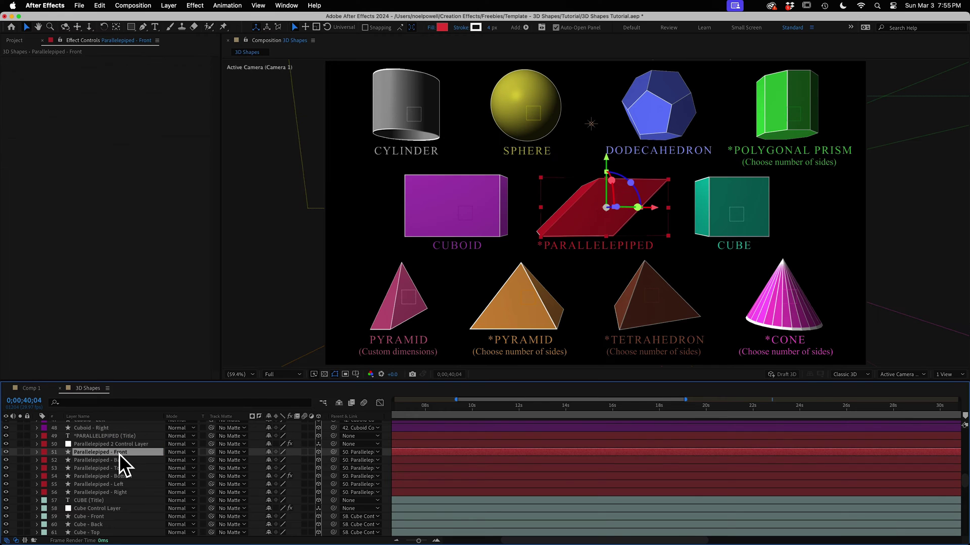
key(Return)
click(110, 453)
text(2)
key(Return)
click(111, 461)
text(2)
click(110, 469)
text(2 2)
key(Return)
click(111, 484)
text(2)
key(Return)
click(111, 492)
text(2)
key(Return)
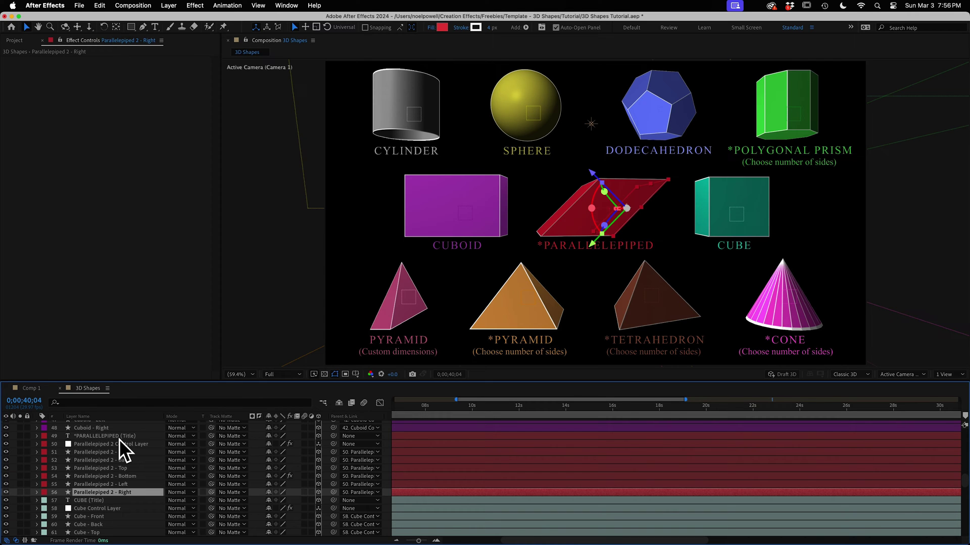
Step: Set the polygonal prism's Number of Sides to 3
scroll(119, 439, up, 15)
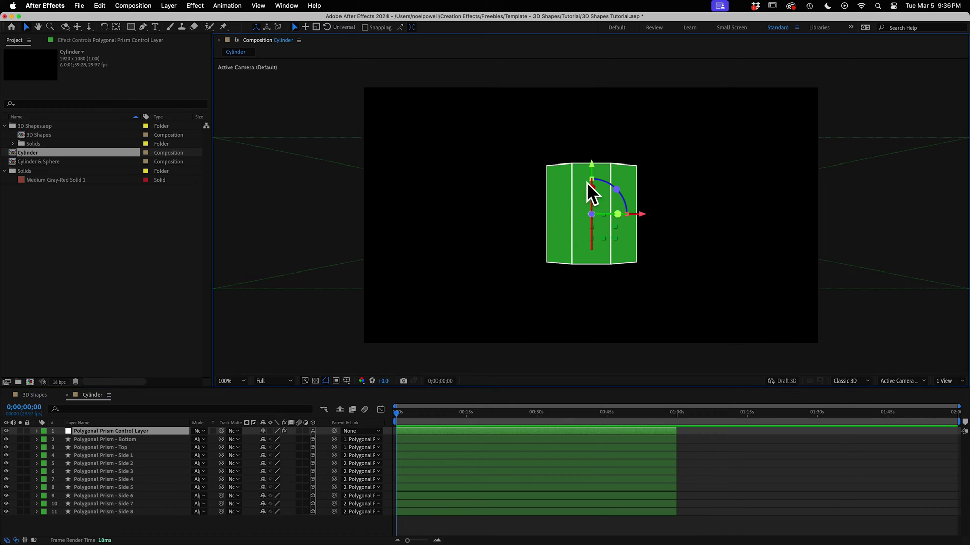
drag(589, 187, 627, 195)
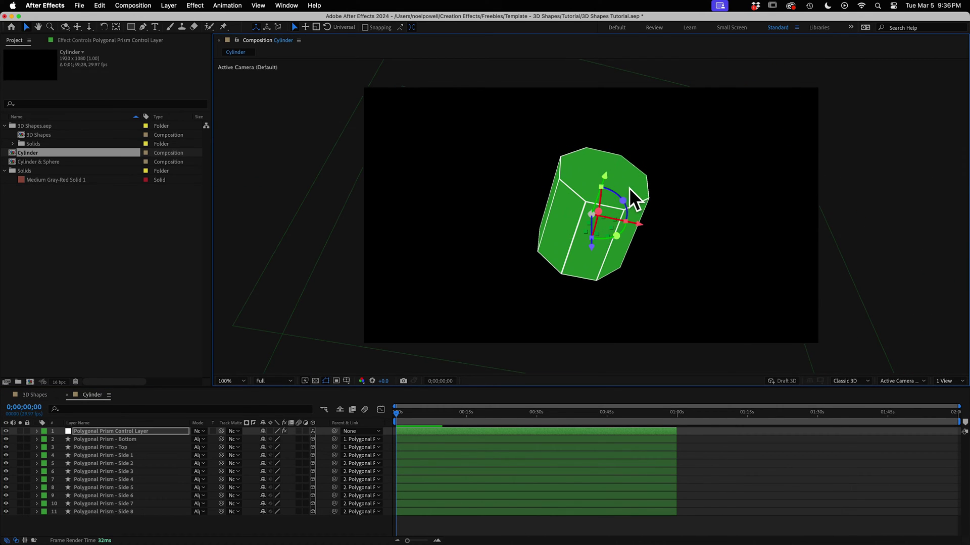
click(105, 41)
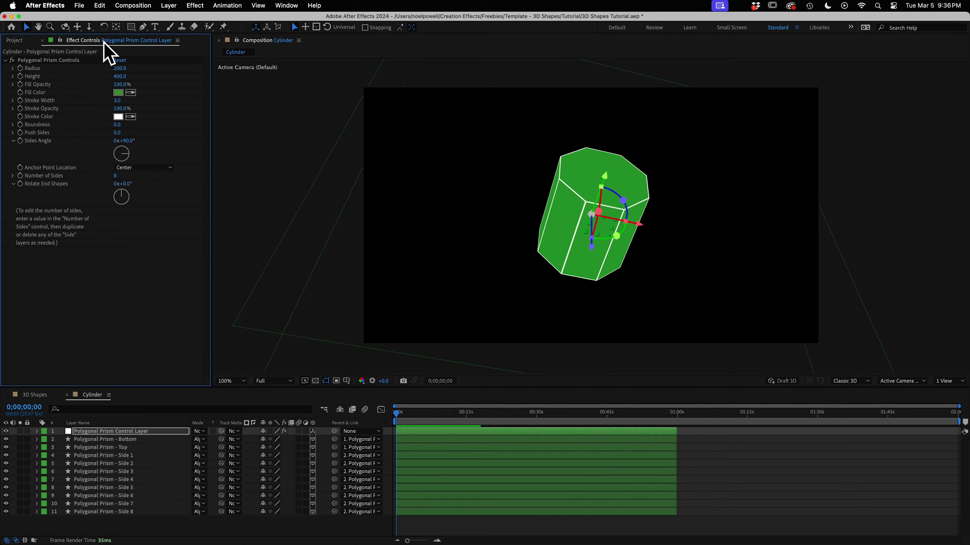
click(49, 178)
click(115, 175)
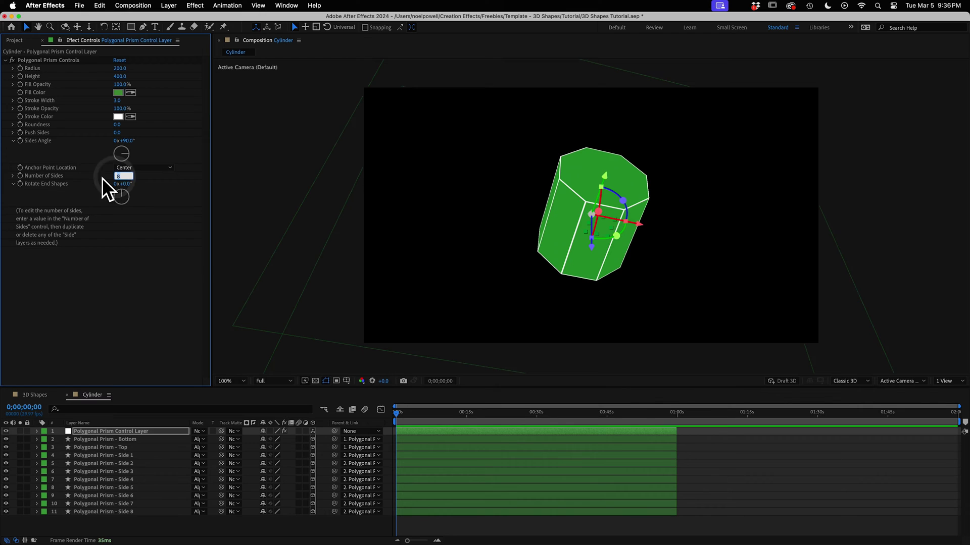
text(3)
key(Return)
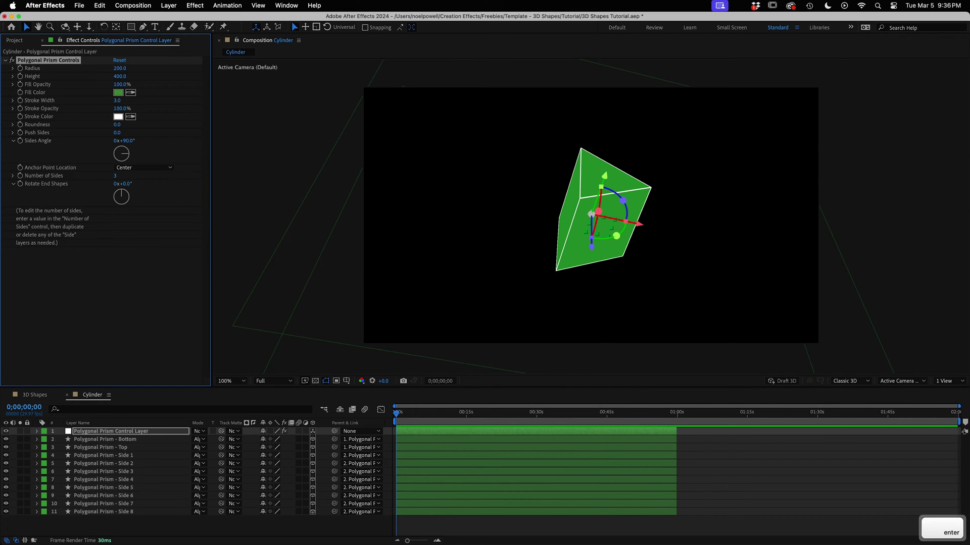
Step: Delete the extra Side 4 through Side 8 layers
drag(623, 234, 606, 213)
click(121, 511)
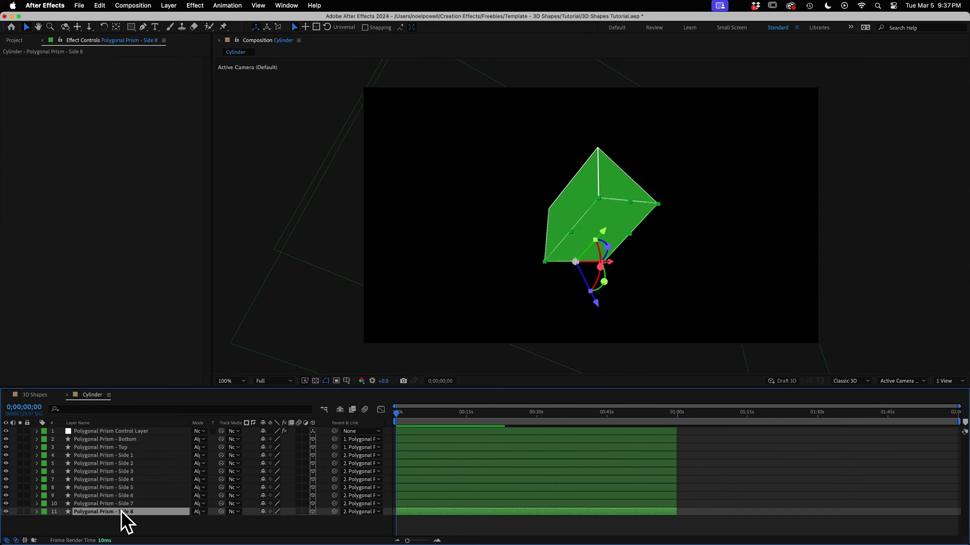
shift+click(125, 479)
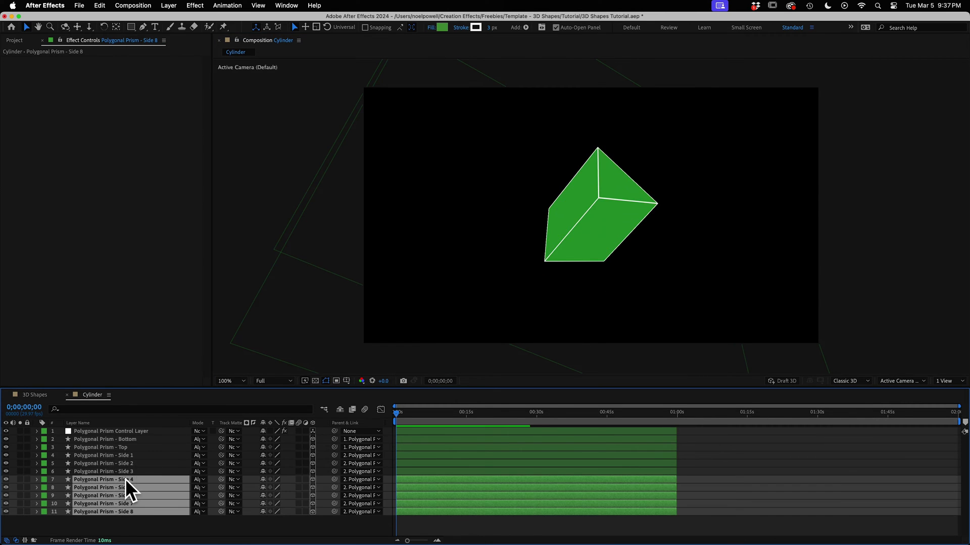
key(Delete)
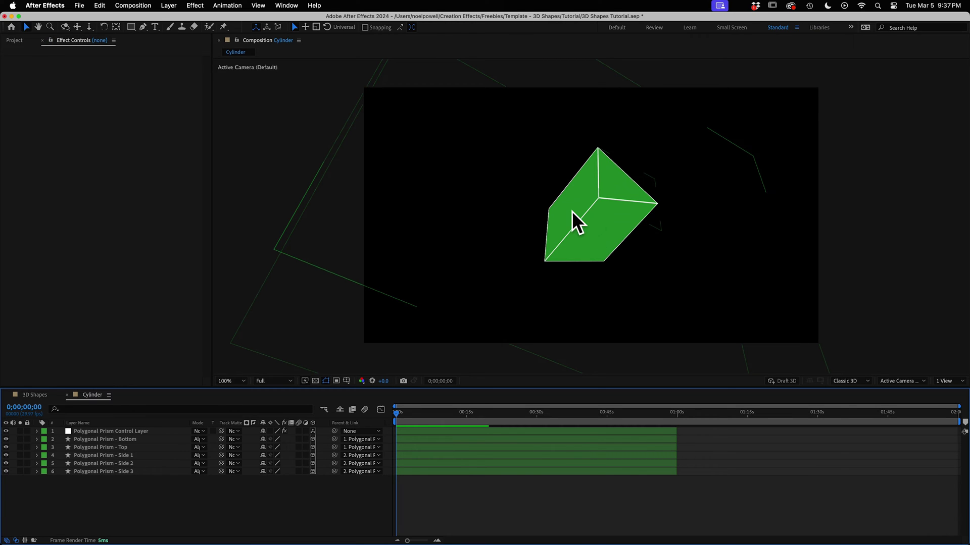
Step: Set the prism control layer's Number of Sides to 12
click(117, 431)
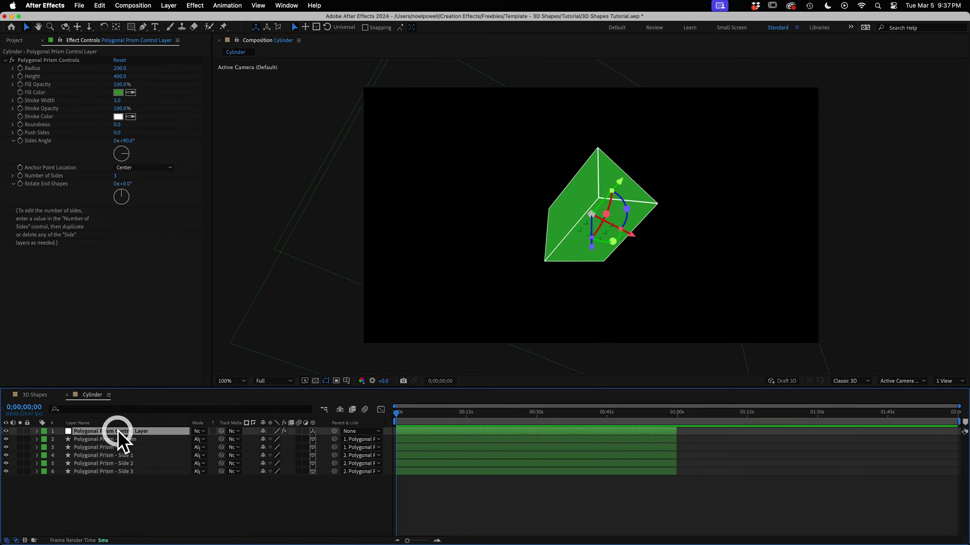
click(115, 175)
text(12)
key(Return)
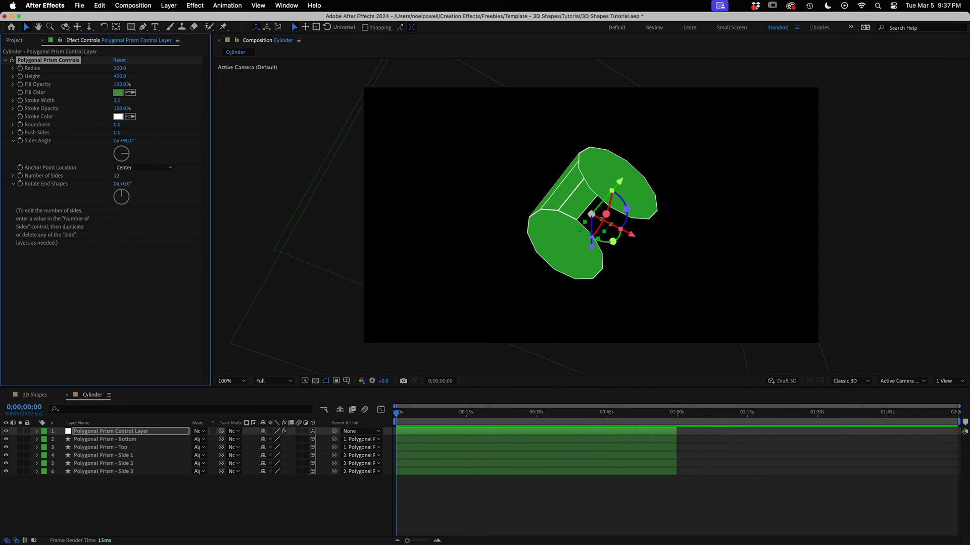
Step: Duplicate Side 3 to add side layers up to Side 12, then view the Cylinder & Sphere comp
click(117, 474)
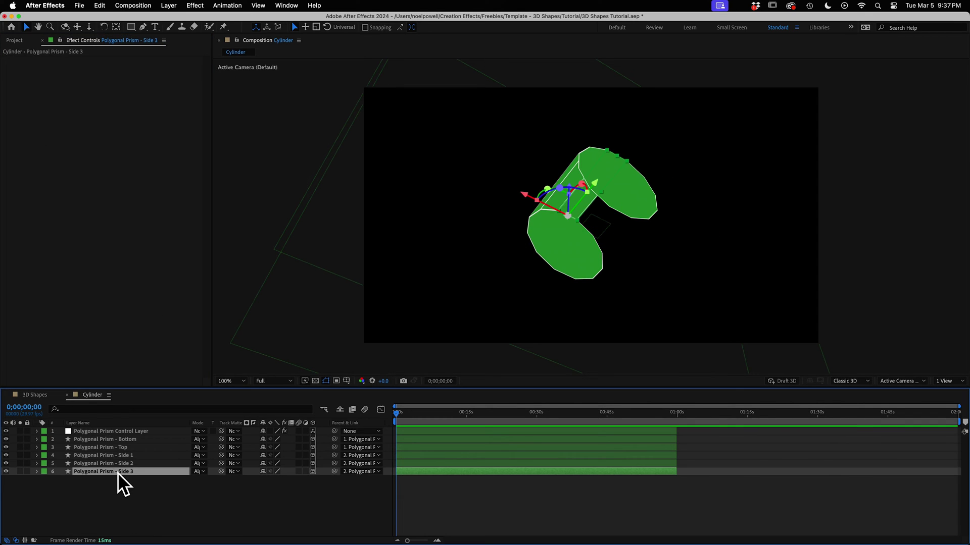
key(super+d)
key(super+d)
key(super+d)
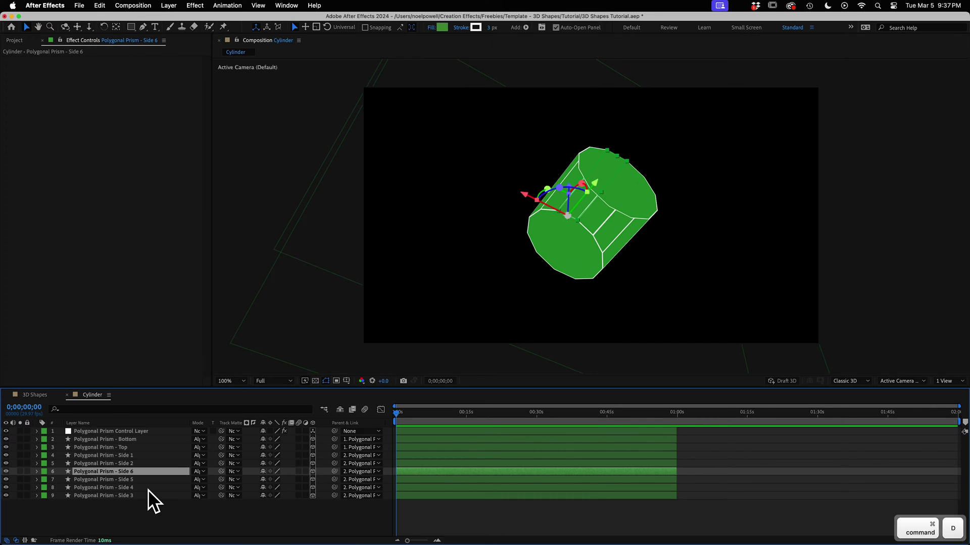
key(super+d)
key(super+d)
key(super+d)
key(super+d)
key(super+d)
key(super+d)
key(F2)
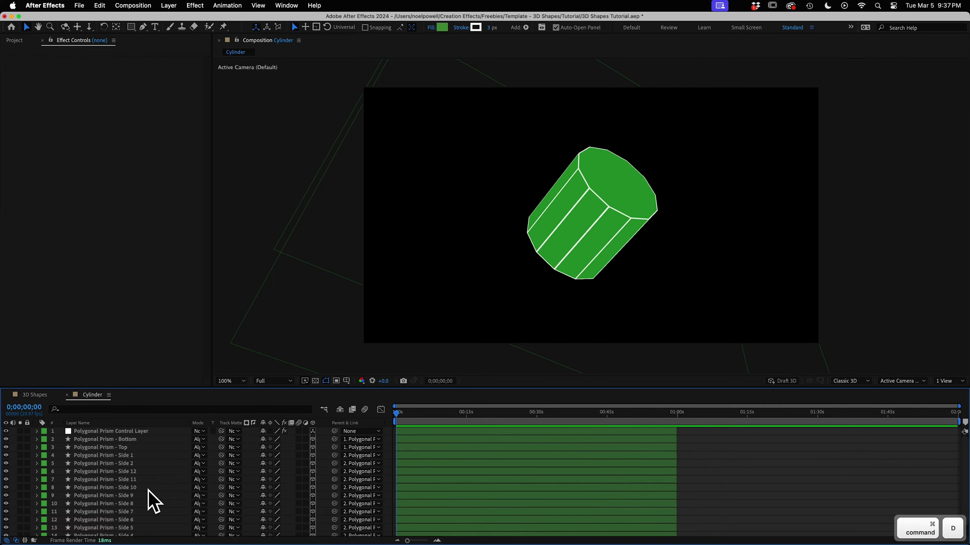
click(35, 394)
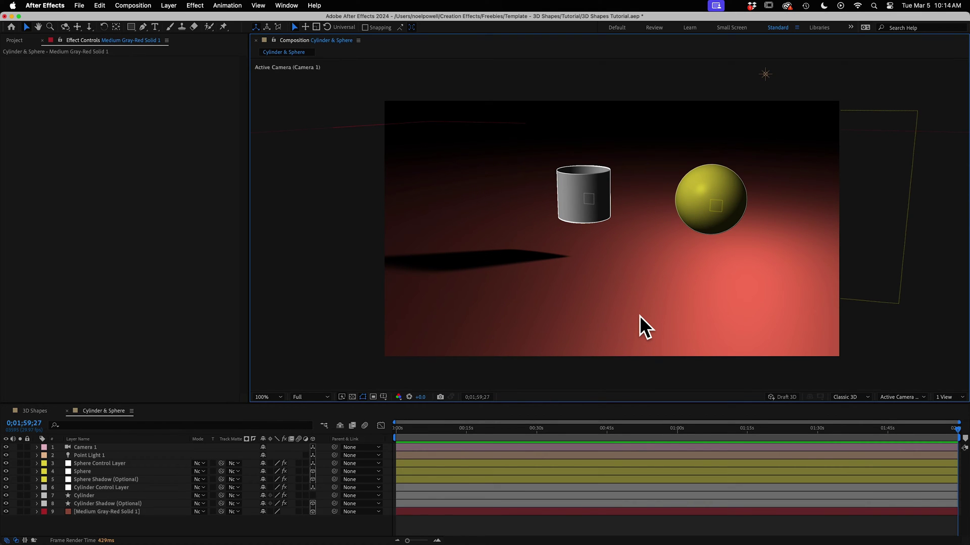
click(121, 489)
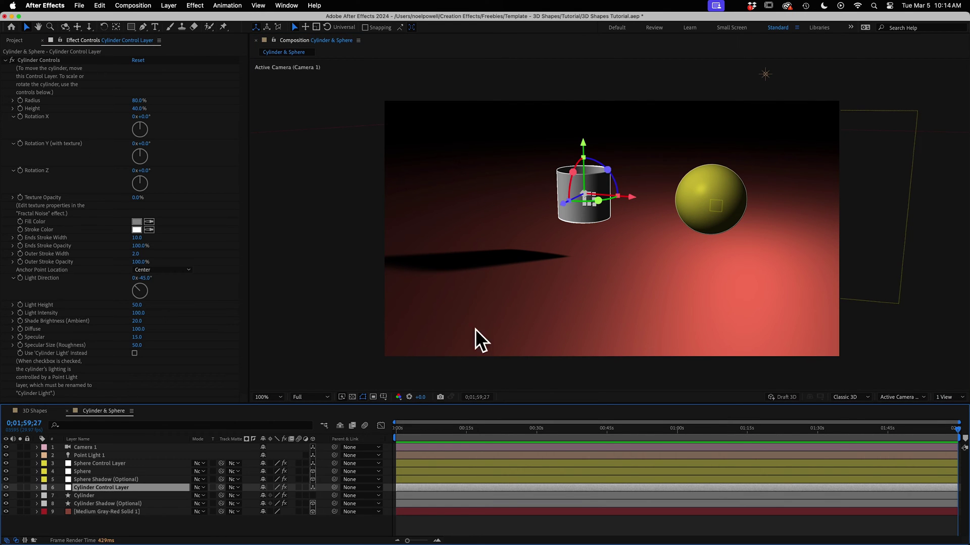
mouse_move(628, 198)
mouse_down()
mouse_move(503, 189)
mouse_move(626, 205)
mouse_up()
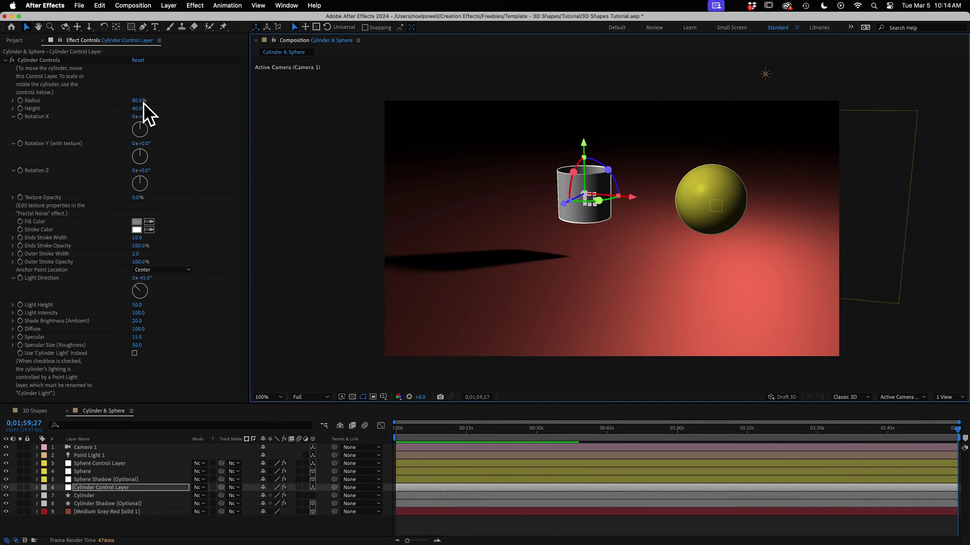
mouse_move(139, 101)
mouse_down()
mouse_move(170, 103)
mouse_move(156, 109)
mouse_up()
key(super+z)
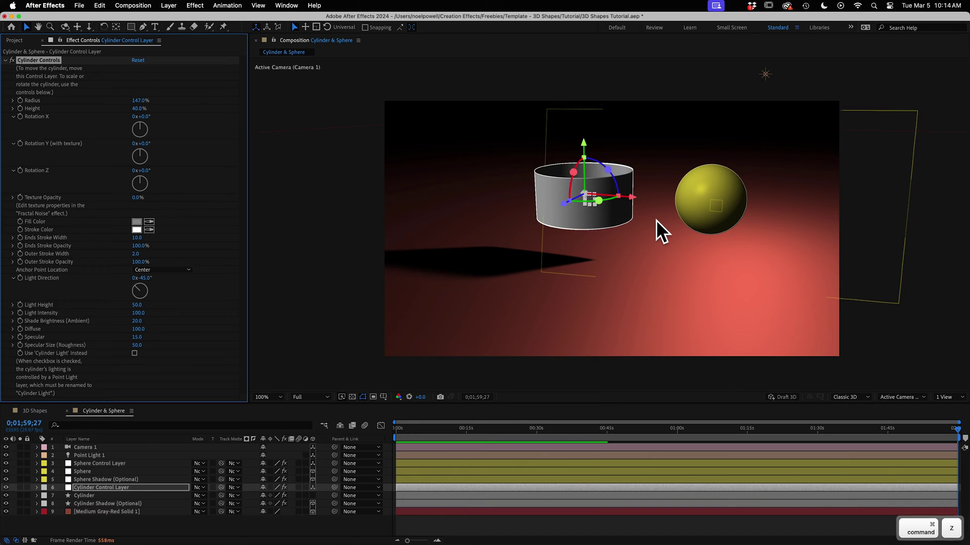
key(super+z)
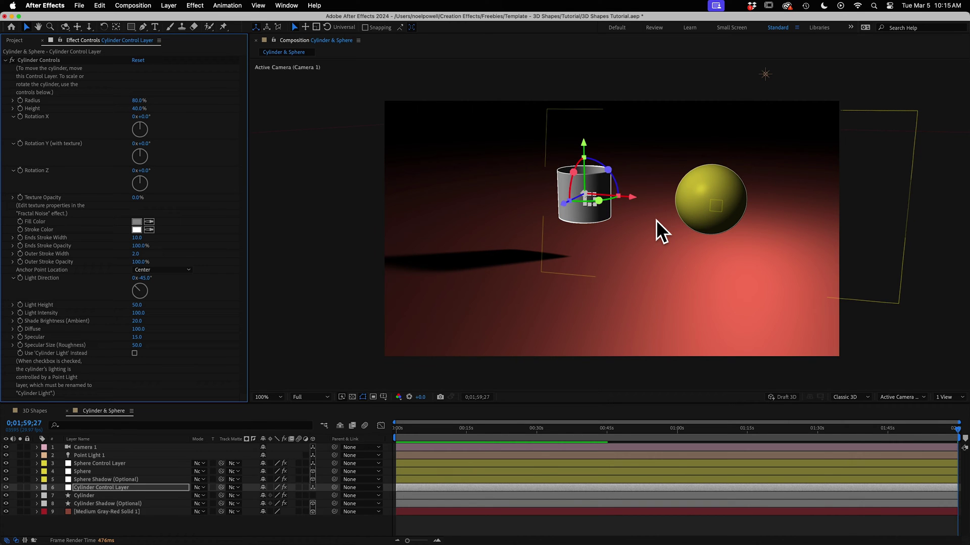
click(82, 496)
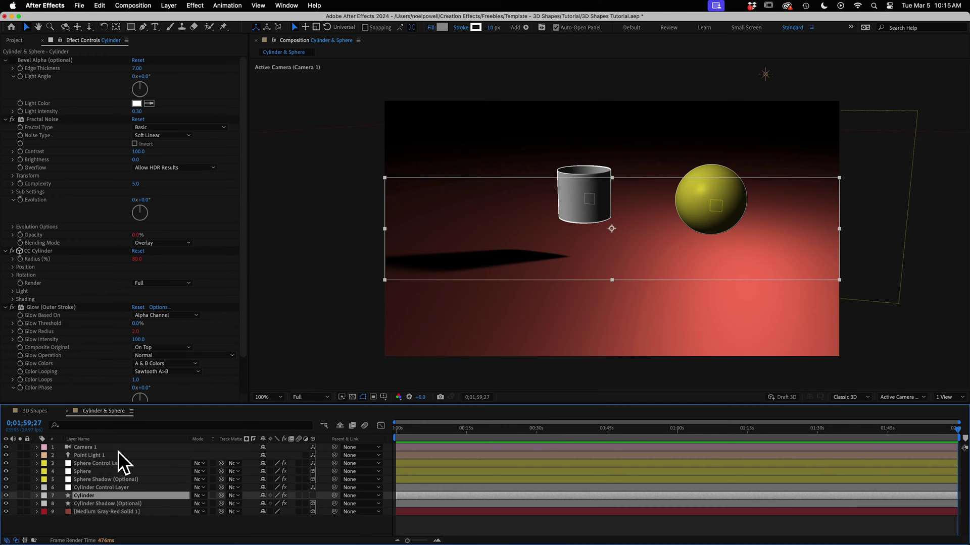
Step: Drag the Cylinder Control Layer, Cylinder and Cylinder Shadow layers above the sphere layers
click(106, 464)
shift+click(105, 479)
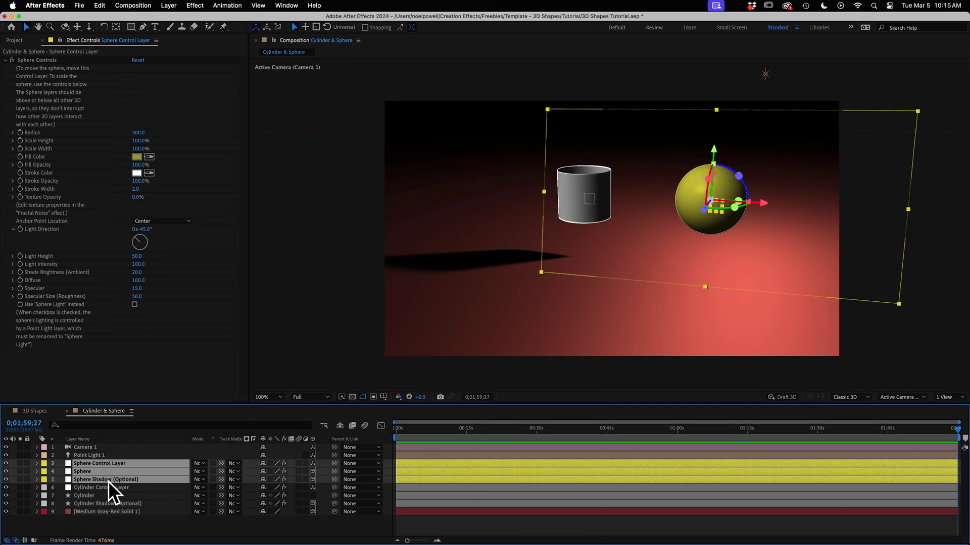
click(109, 512)
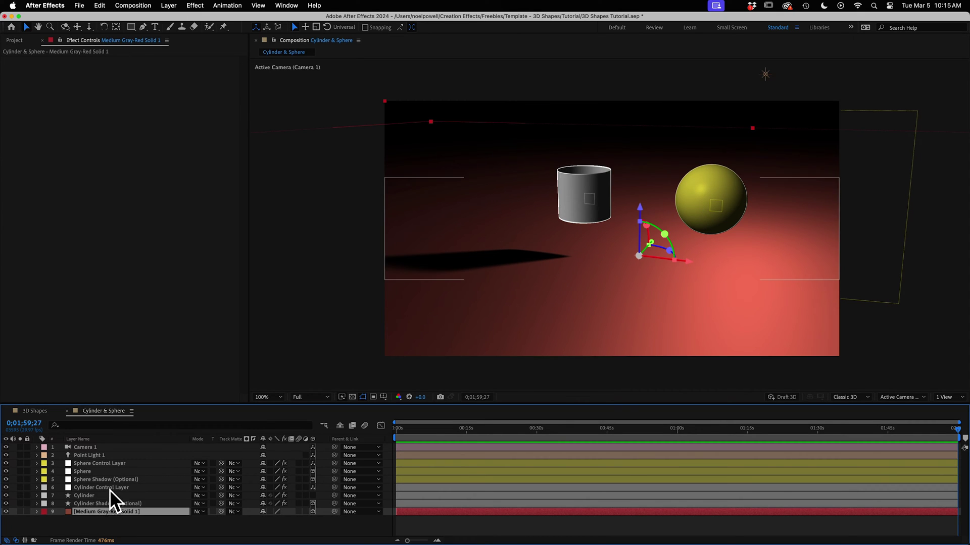
click(105, 494)
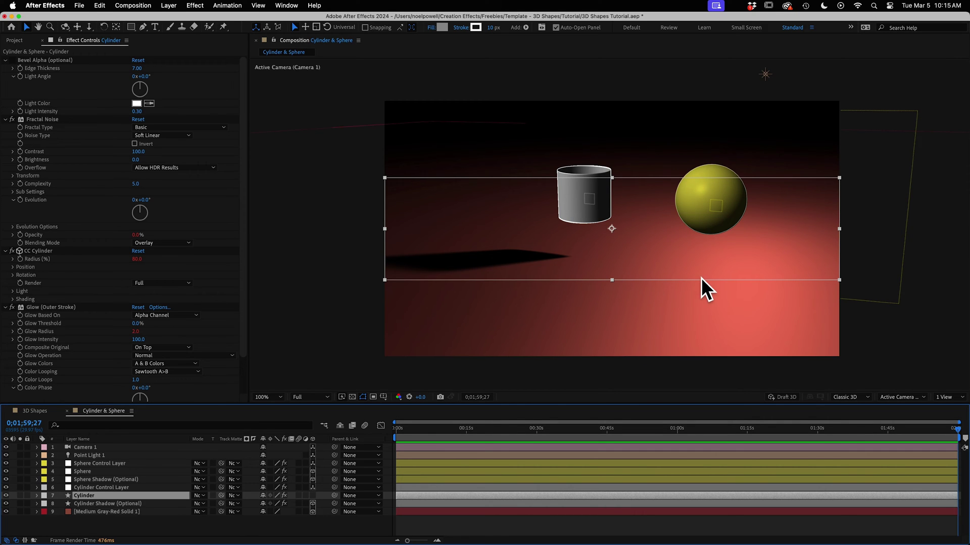
click(107, 488)
shift+click(102, 501)
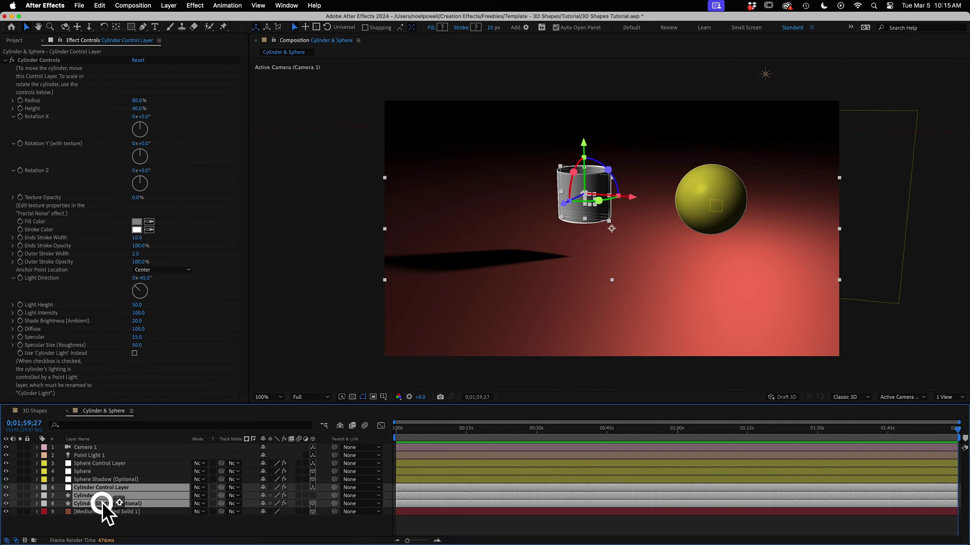
drag(98, 486, 99, 460)
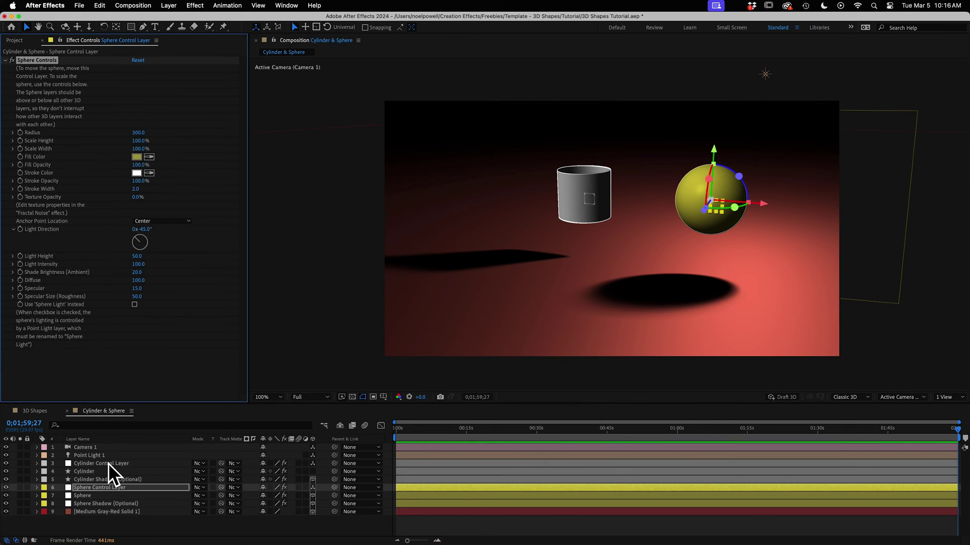
Step: Set the Cylinder Control Layer to be lit by its own point light
click(108, 463)
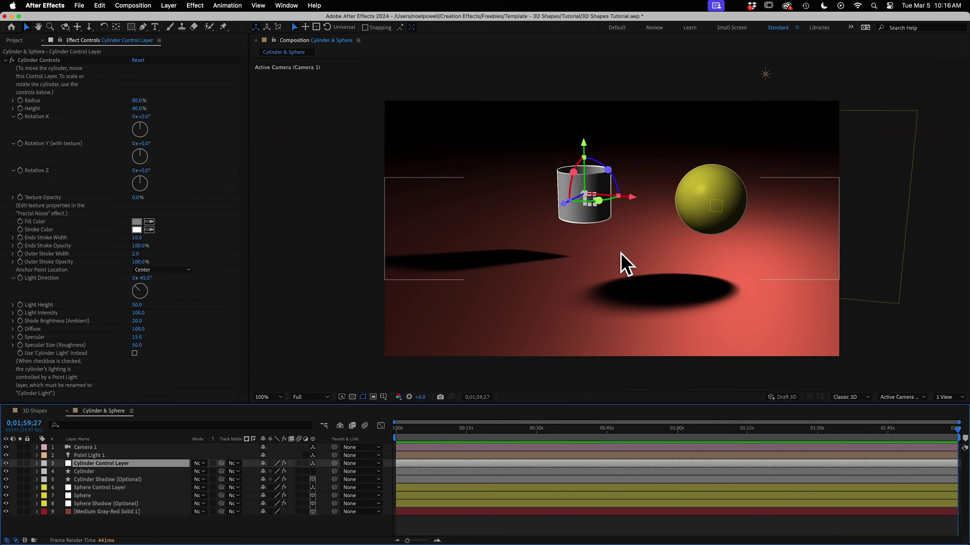
click(54, 343)
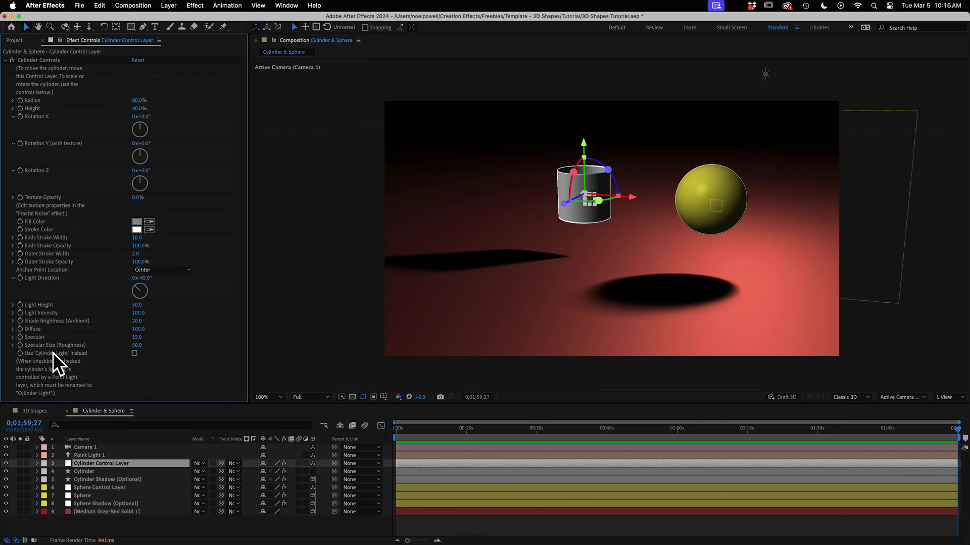
click(134, 354)
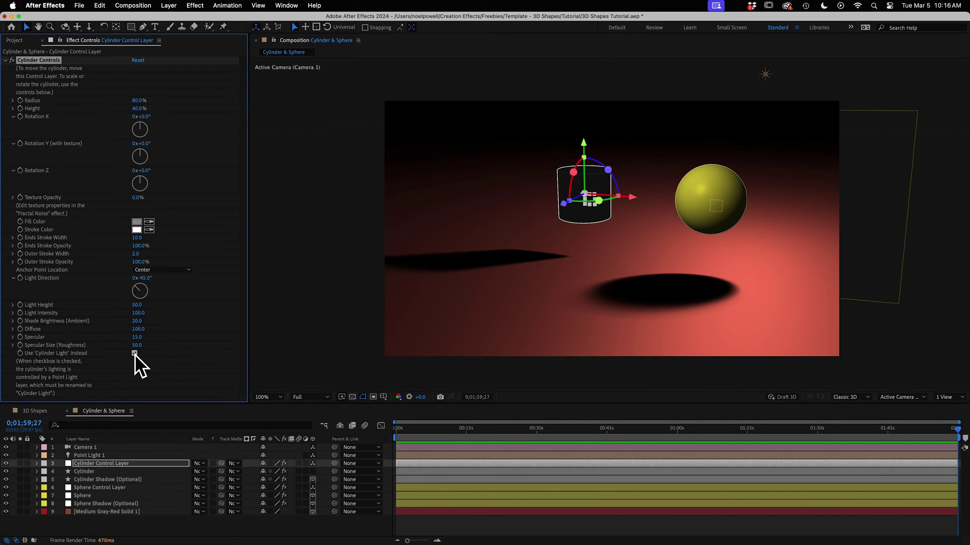
Step: Rename Point Light 1 to Cylinder Light, then undo back to Point Light 1
click(96, 456)
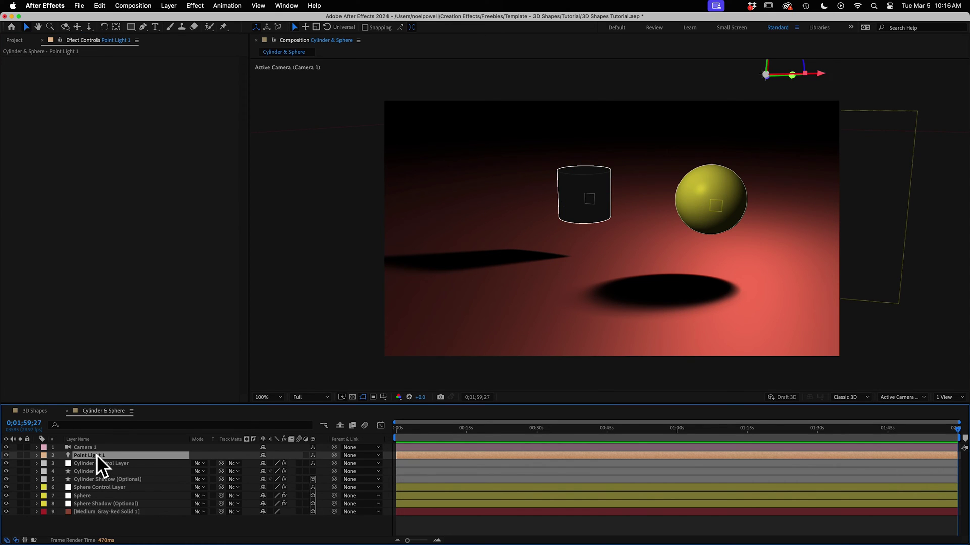
key(Return)
text(Cyl)
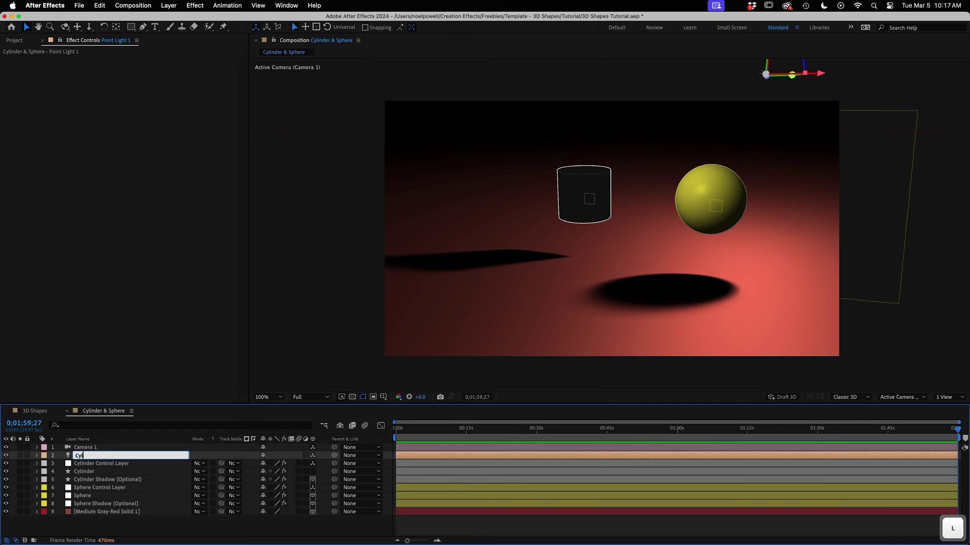
text(inder Light)
key(Return)
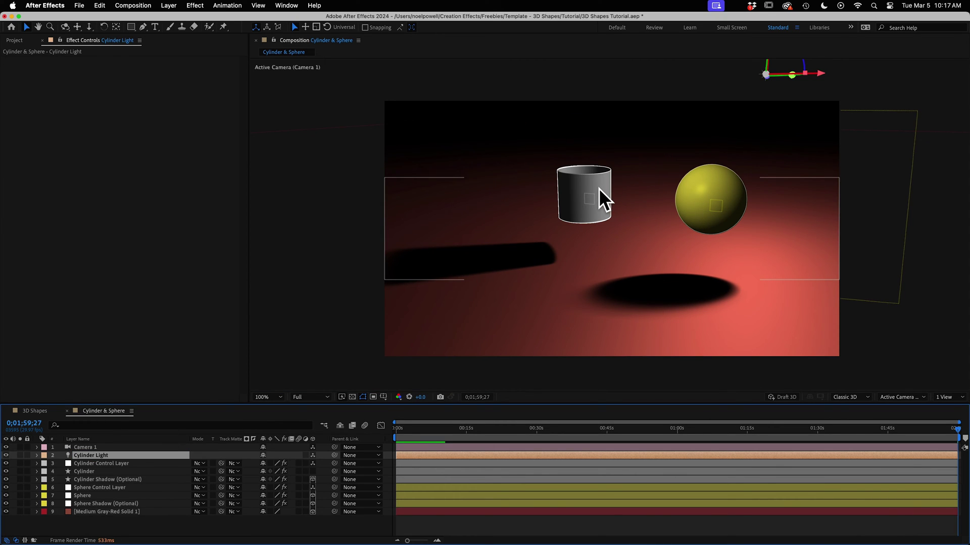
key(super+z)
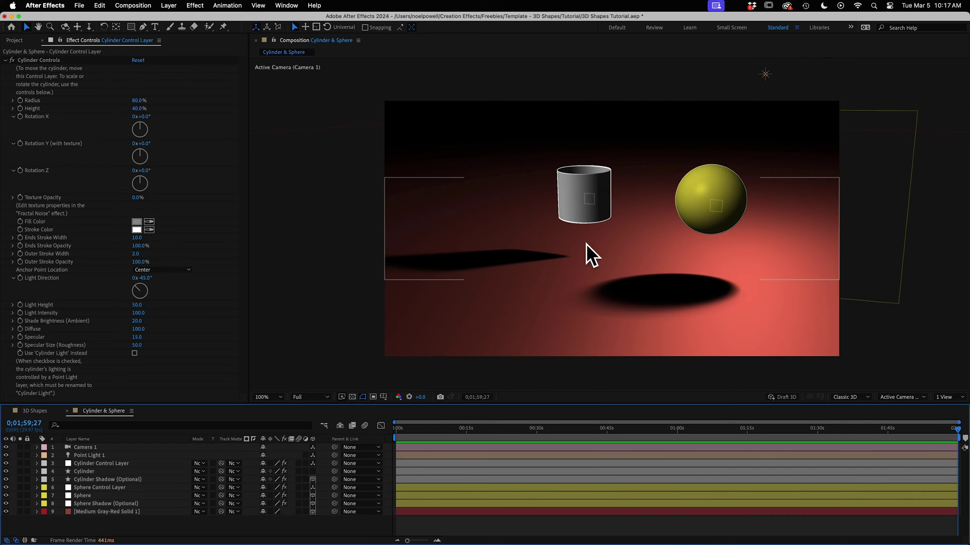
Step: Set the Anchor Point Location to Bottom on both the sphere and cylinder control layers
click(105, 479)
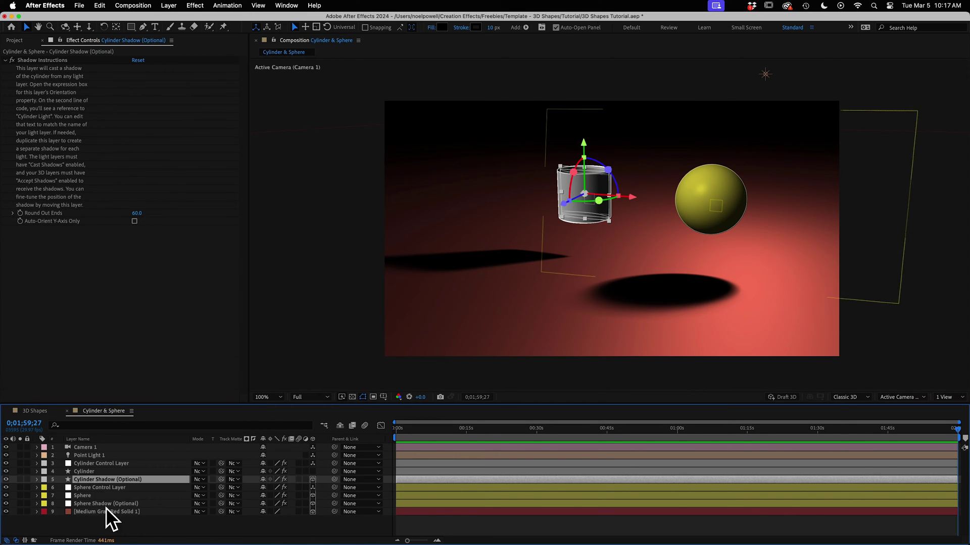
click(105, 504)
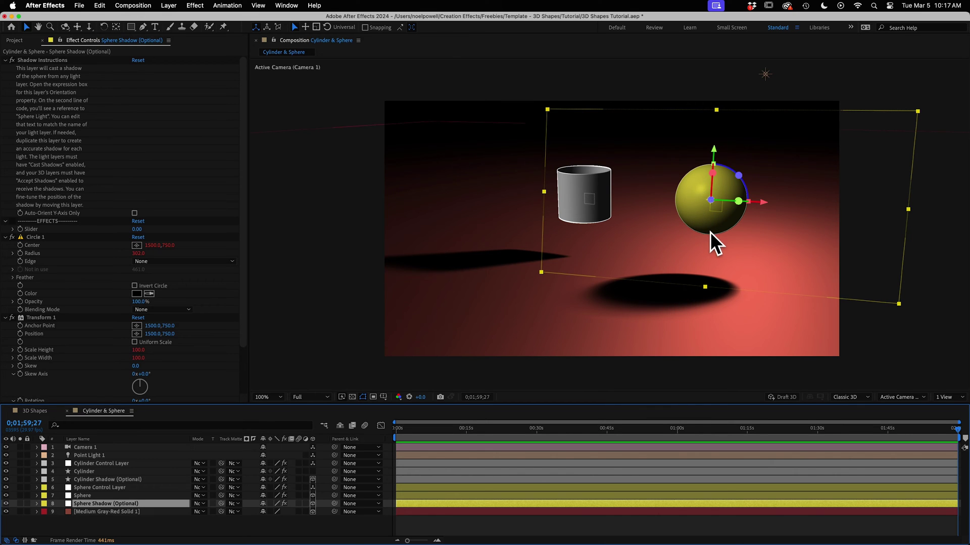
click(98, 486)
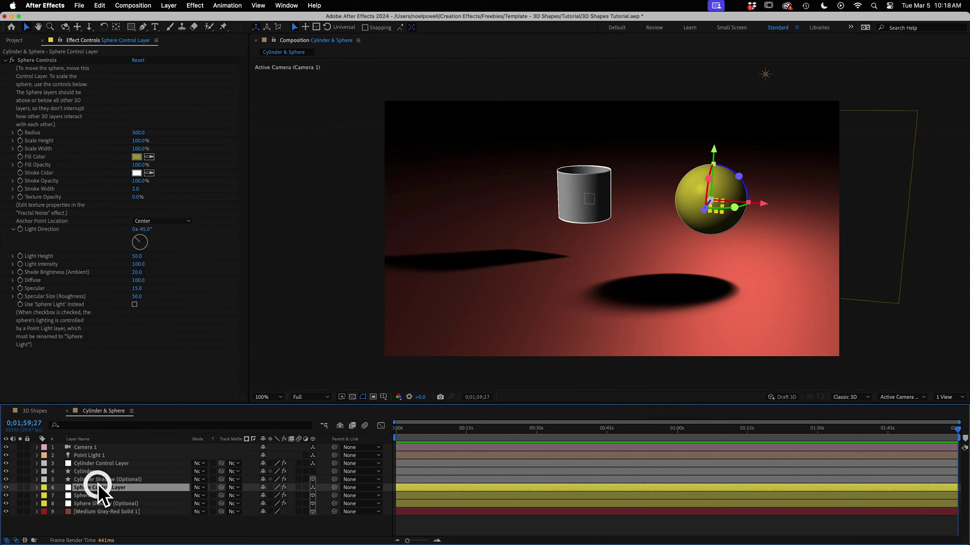
click(162, 221)
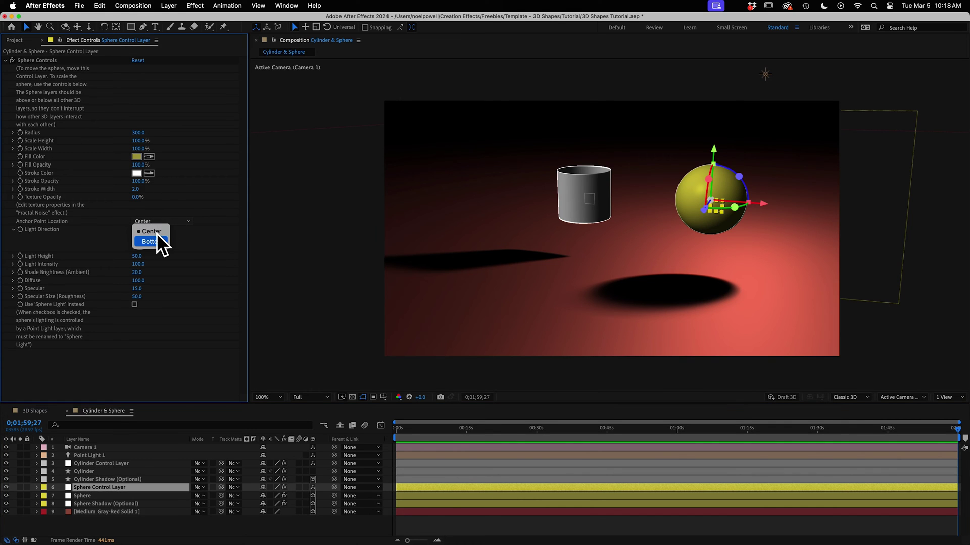
click(155, 238)
click(96, 463)
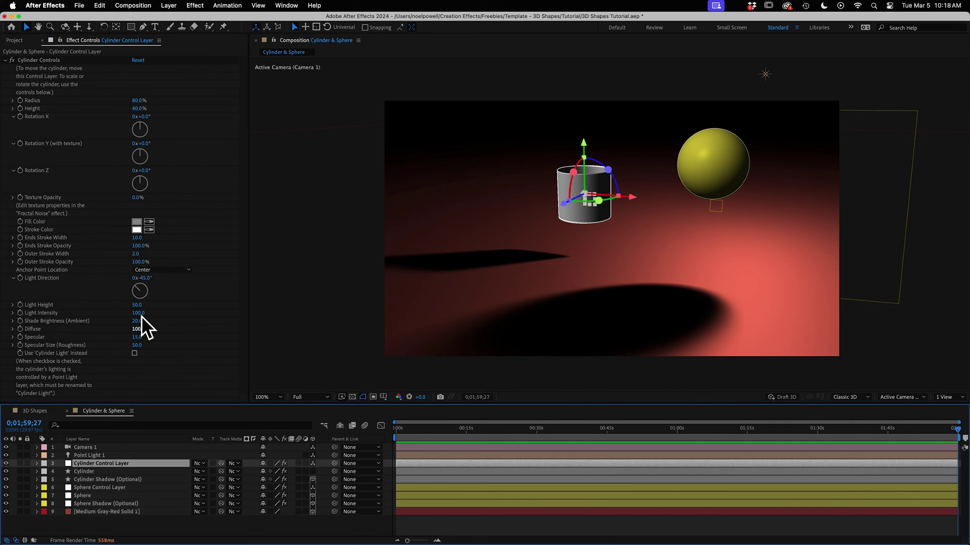
click(151, 270)
click(155, 290)
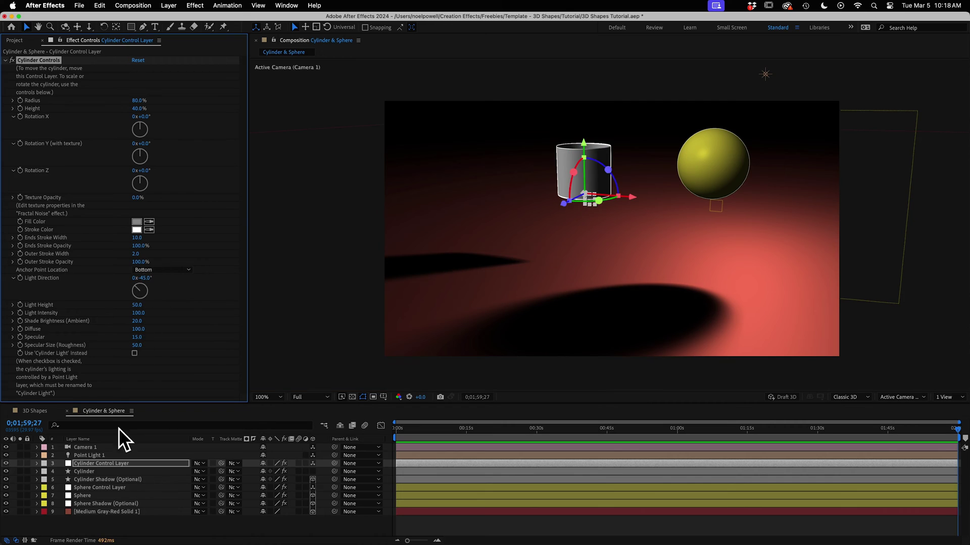
Step: Check the floor's position, then set both cylinder and sphere control layers' Y position to 800
click(108, 512)
key(p)
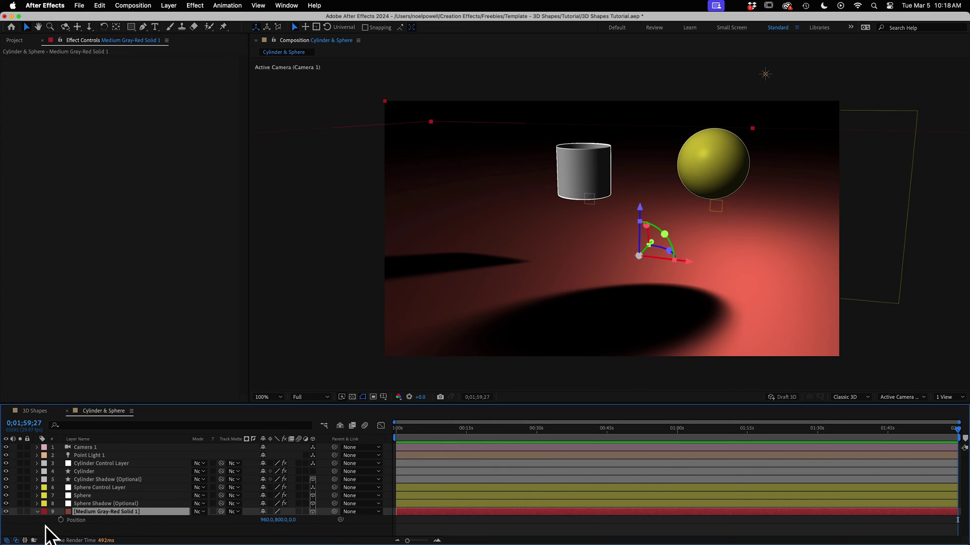
click(37, 511)
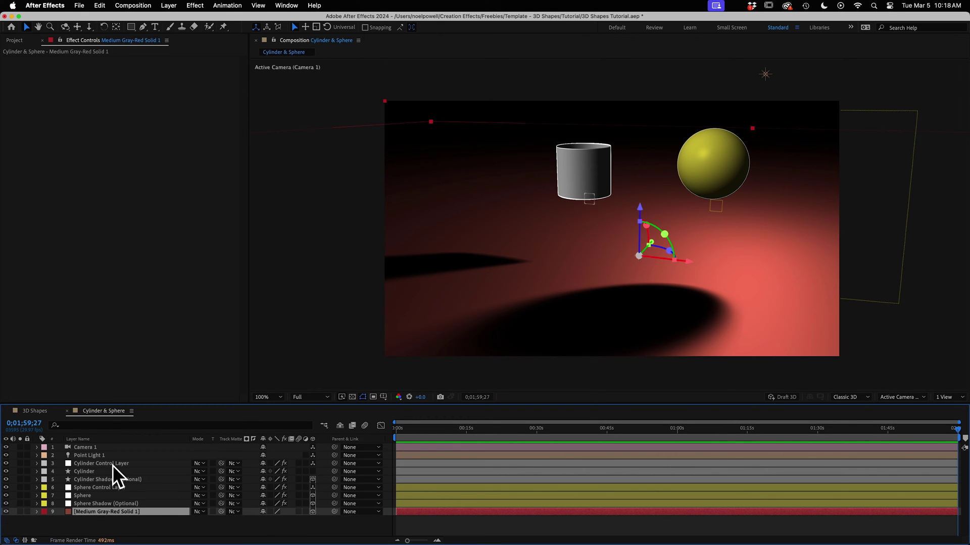
click(115, 464)
key(p)
click(279, 471)
text(800.0,0.0)
key(Return)
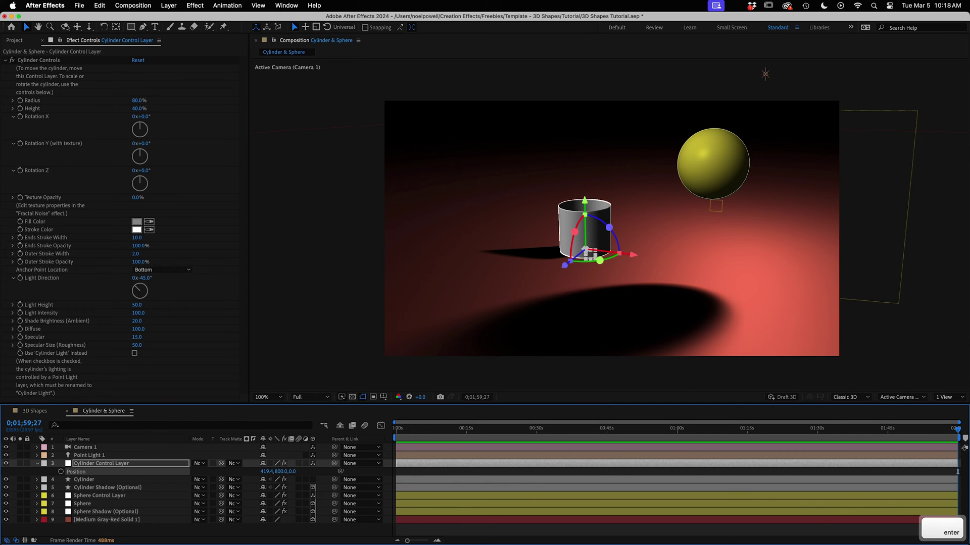
click(95, 495)
key(p)
click(281, 504)
text(800.0,0.0)
key(Return)
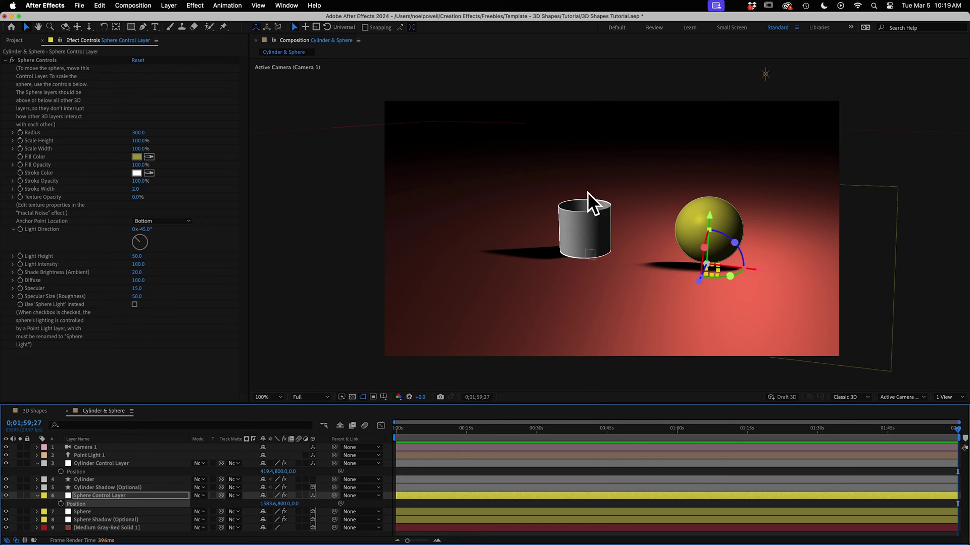
Step: Nudge Point Light 1 slightly to the right
click(764, 76)
key(space)
drag(723, 113, 819, 174)
key(space)
drag(584, 270, 591, 222)
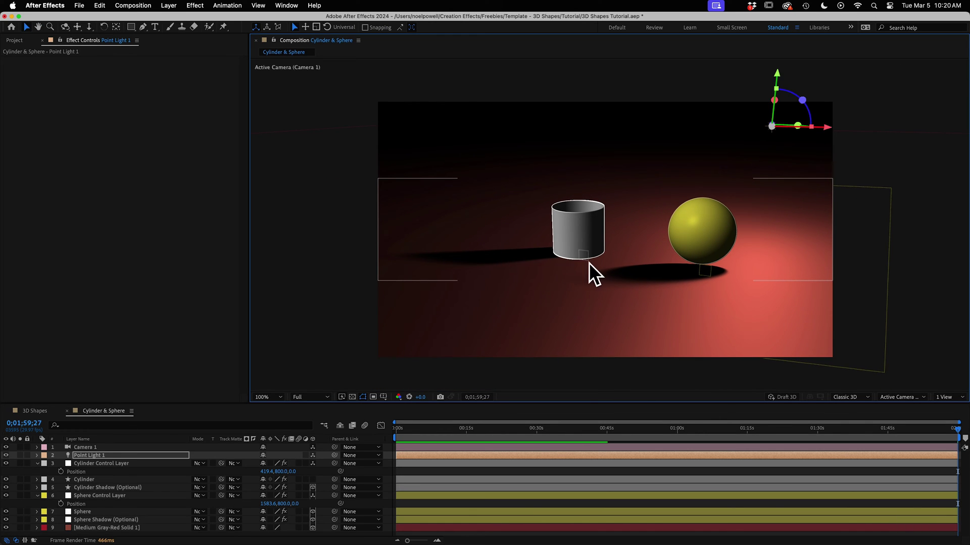
Step: Raise Cylinder Shadow's Round Out Ends from 60 to 131 while viewing it up close
click(115, 488)
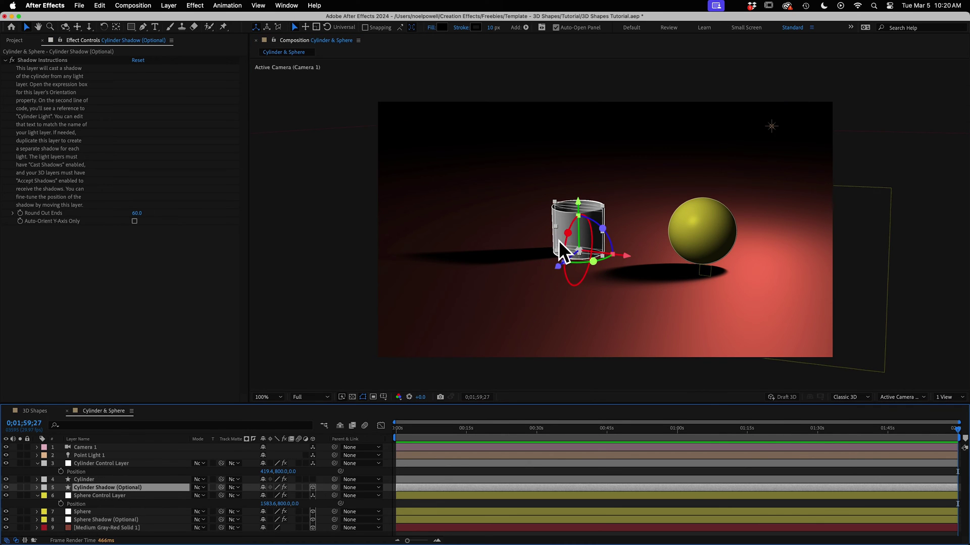
key(c)
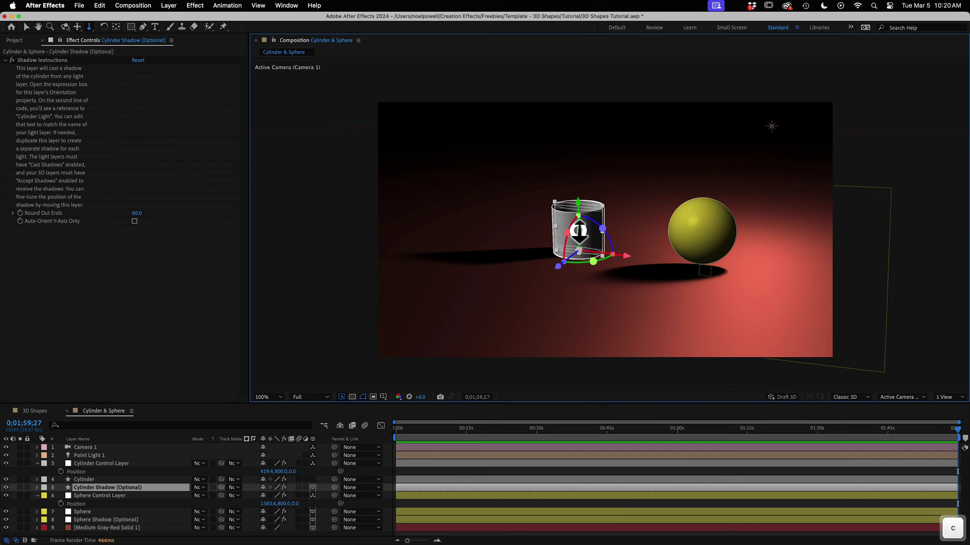
drag(578, 225, 565, 78)
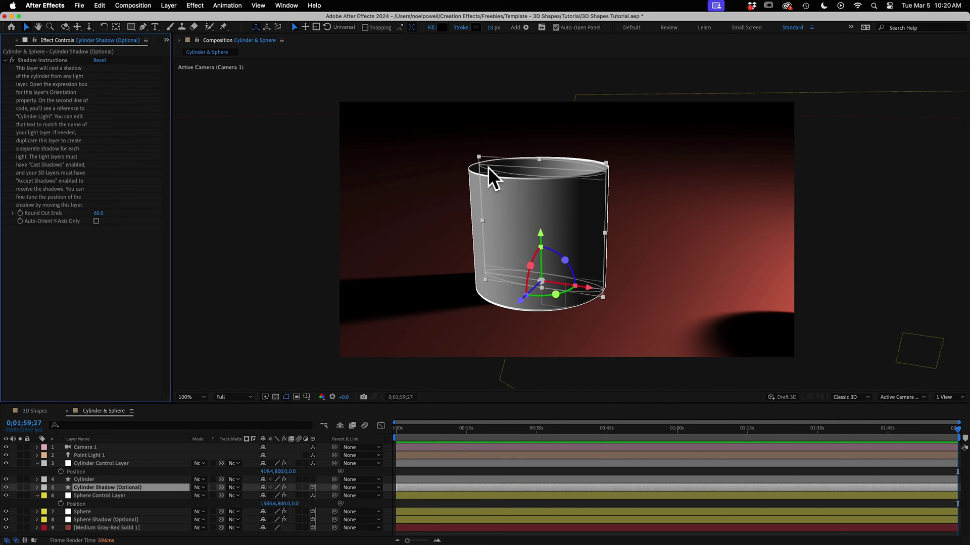
drag(101, 213, 123, 199)
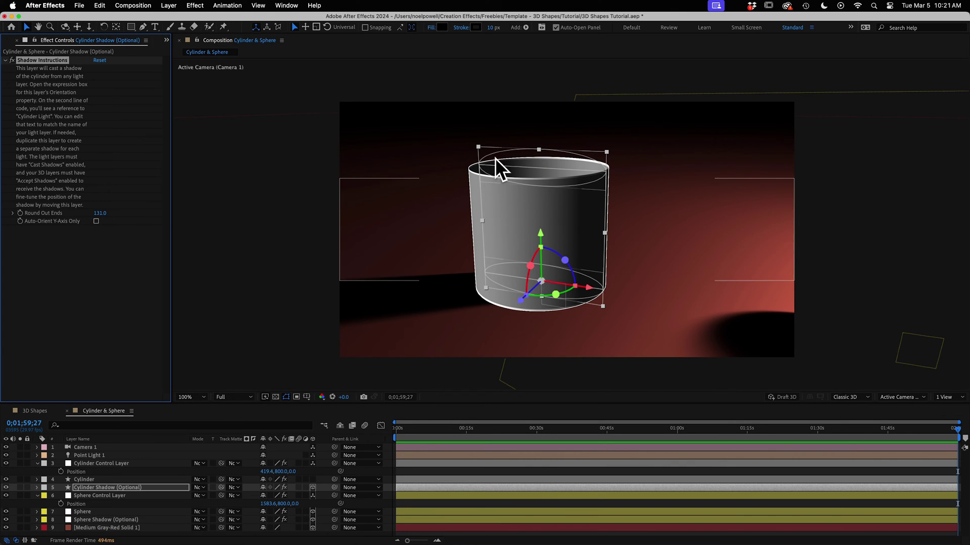
key(c)
drag(533, 219, 539, 246)
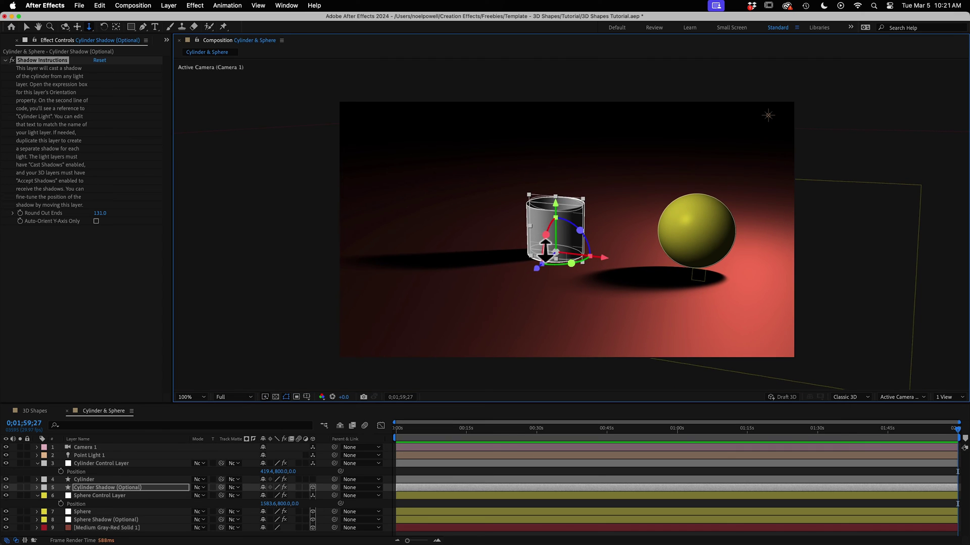
Step: Reveal Cylinder Shadow's Orientation property and open its expression for editing
click(133, 487)
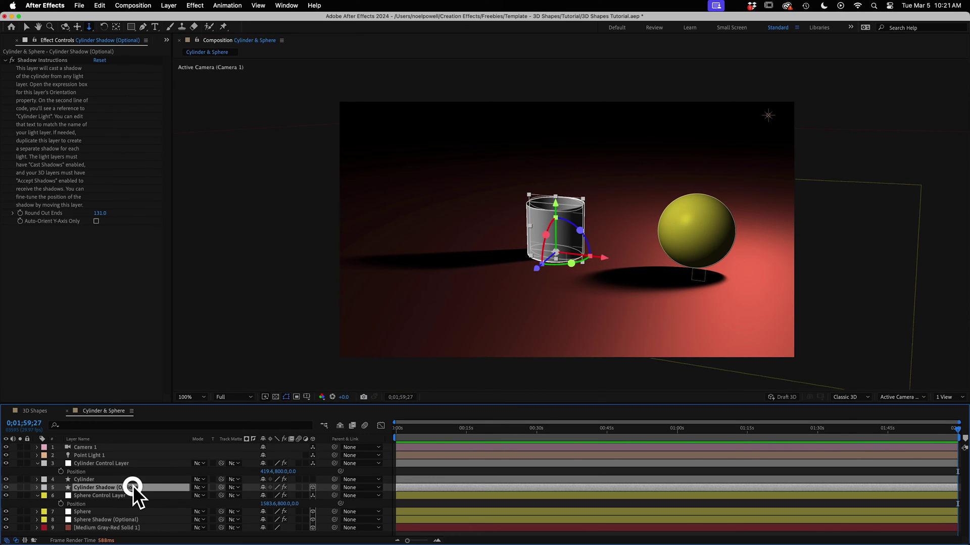
key(r)
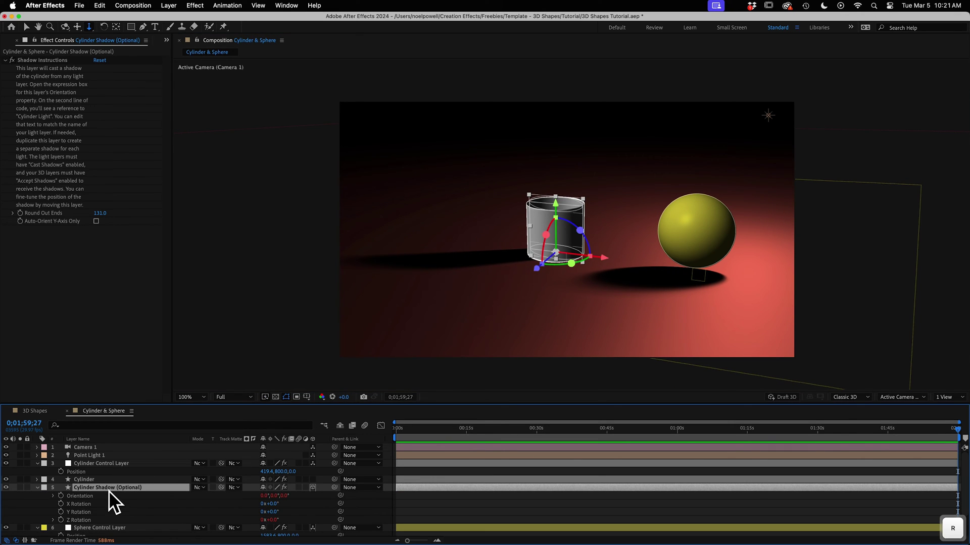
click(80, 496)
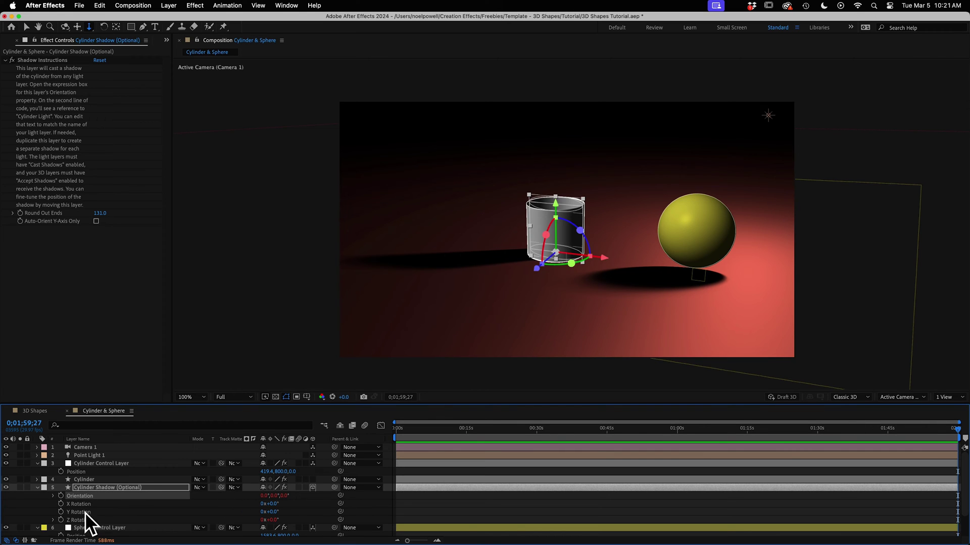
click(53, 495)
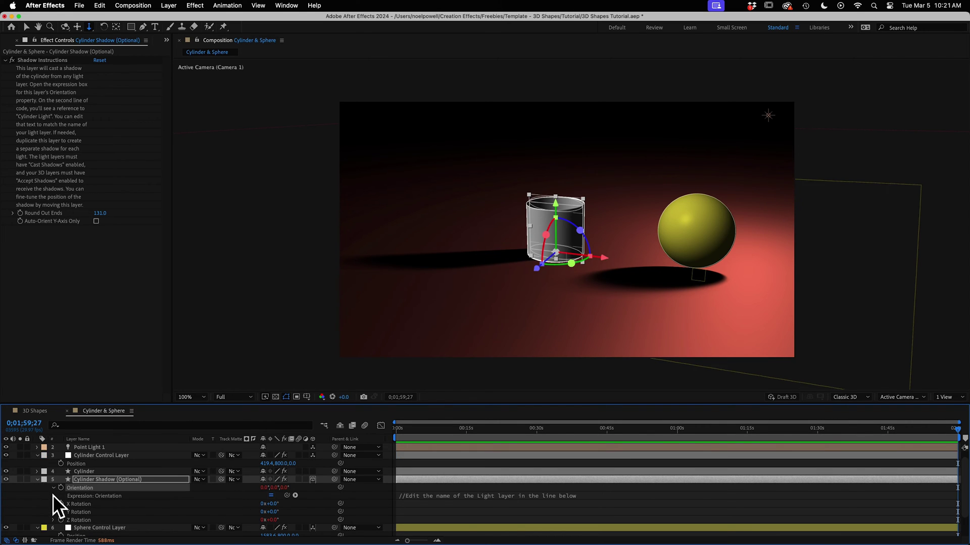
click(490, 475)
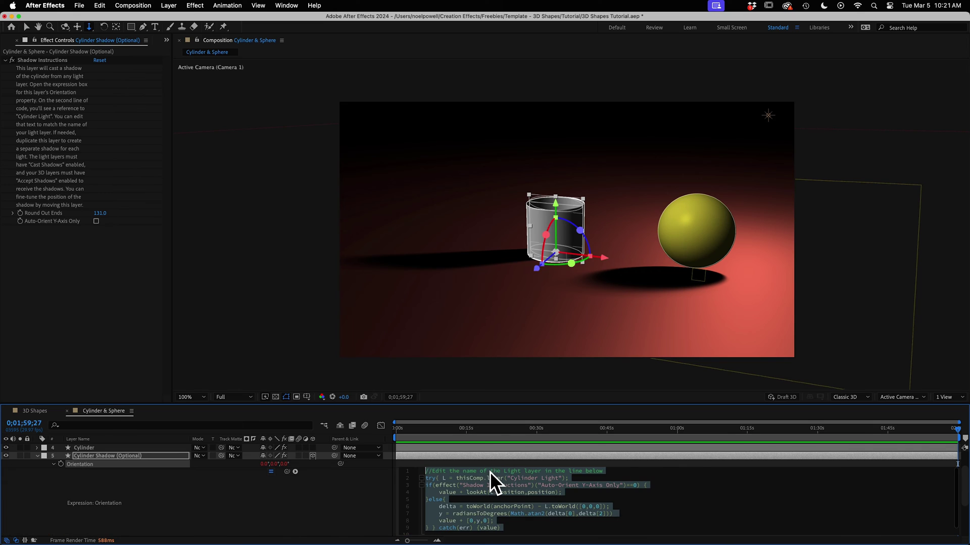
scroll(512, 450, up, 1)
scroll(512, 451, up, 3)
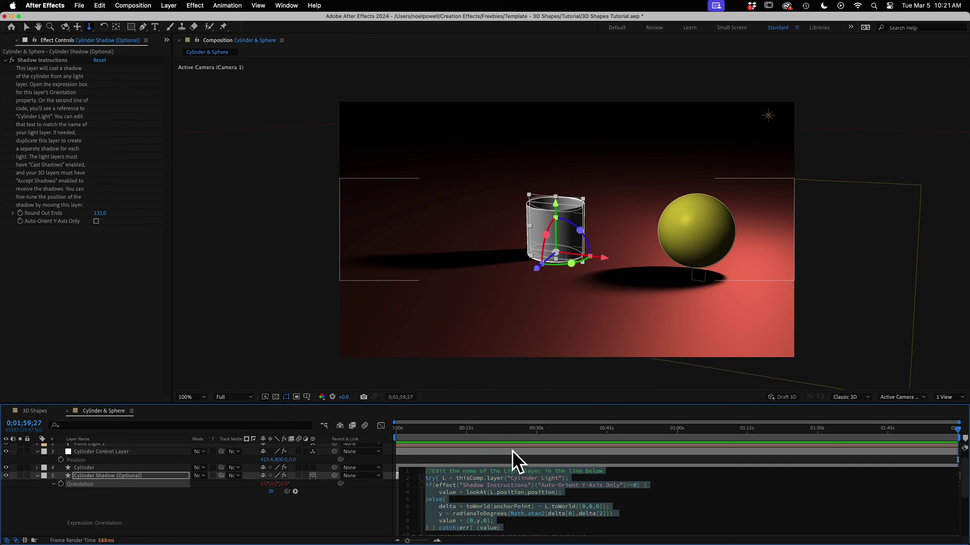
Step: Replace 'Cylinder Light' with 'Point Light 1' in the Orientation expression and commit it
click(535, 478)
click(557, 478)
drag(541, 478, 510, 478)
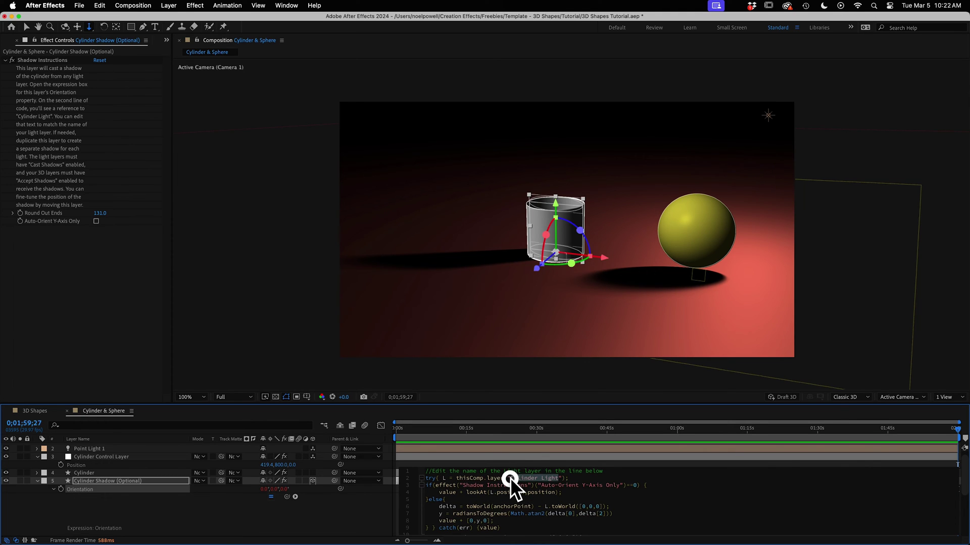
key(BackSpace)
text(Point)
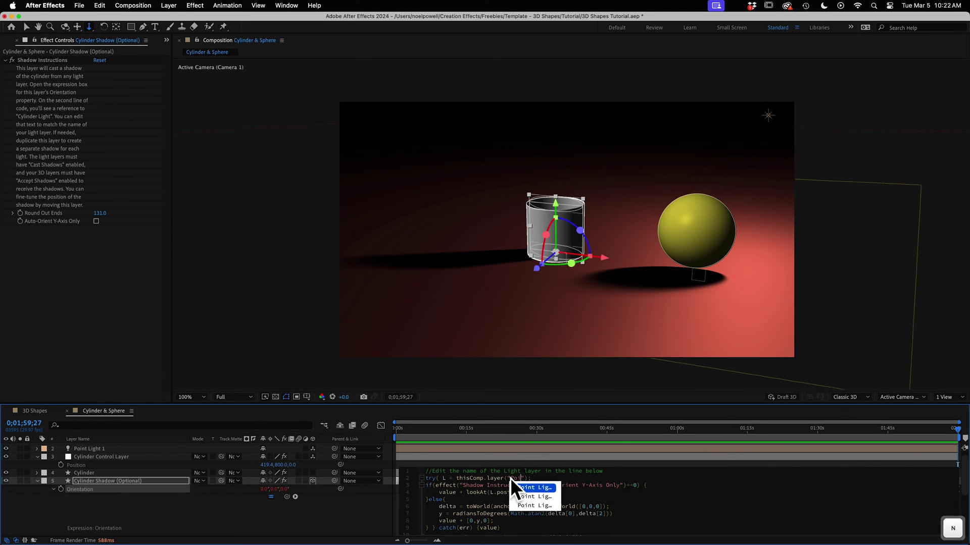
key(Down)
key(Down)
key(Return)
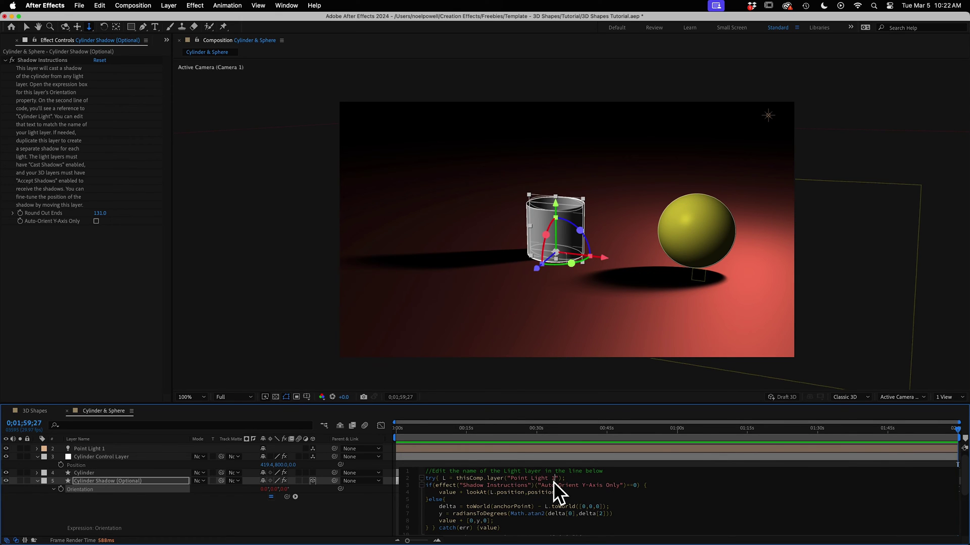
click(111, 481)
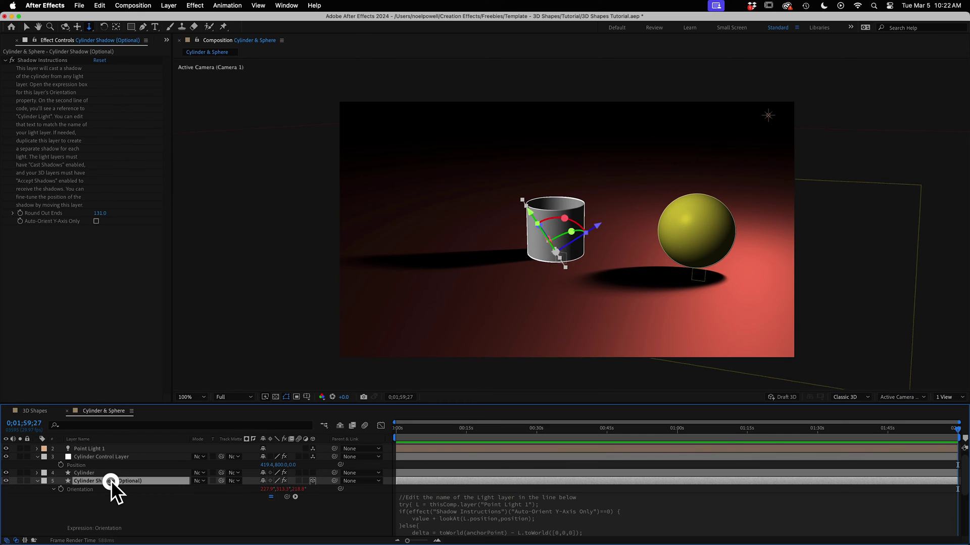
Step: Drag Point Light 1 down and to the left to shift the shadows
click(766, 116)
key(v)
drag(761, 116, 740, 152)
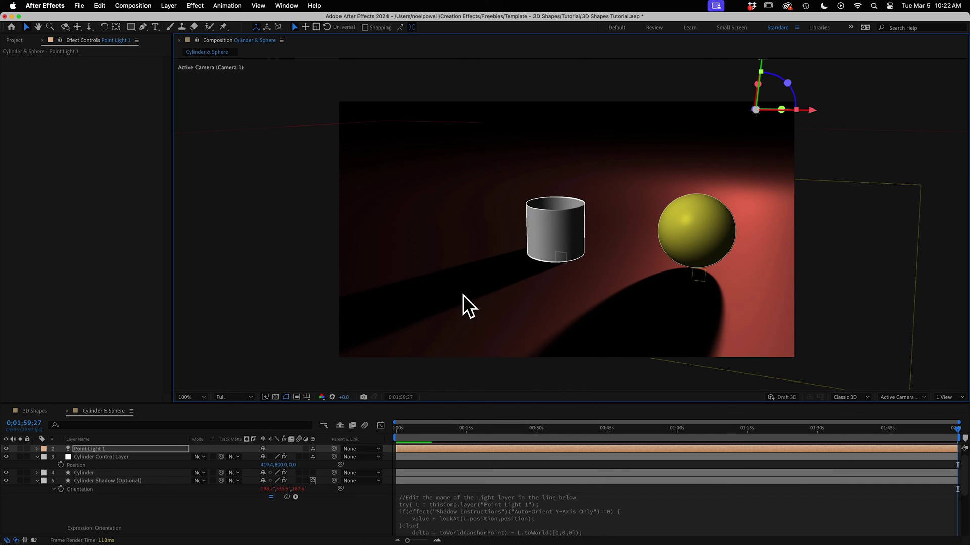
Step: Point Sphere Shadow's Orientation expression at 'Point Light' and commit it
click(96, 511)
key(r)
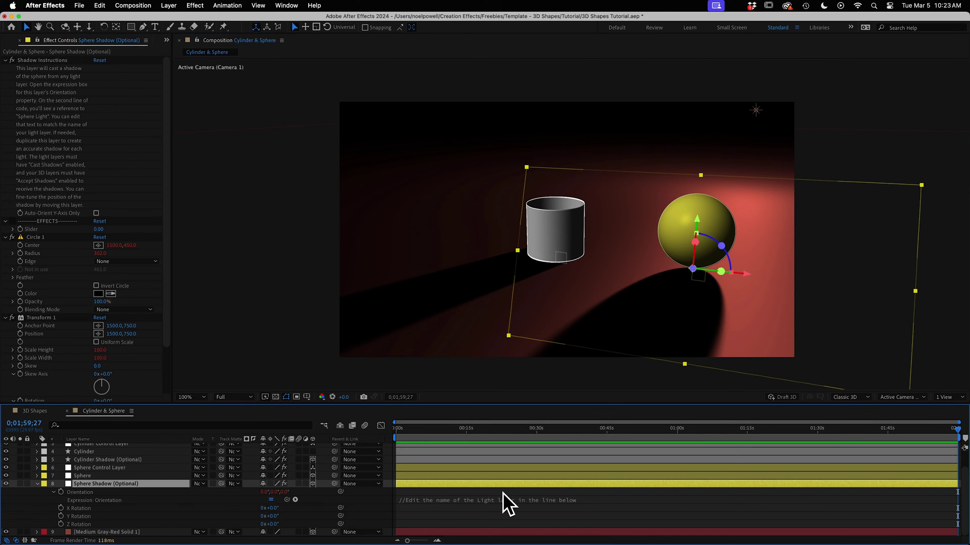
click(505, 505)
text(Point Light 1");)
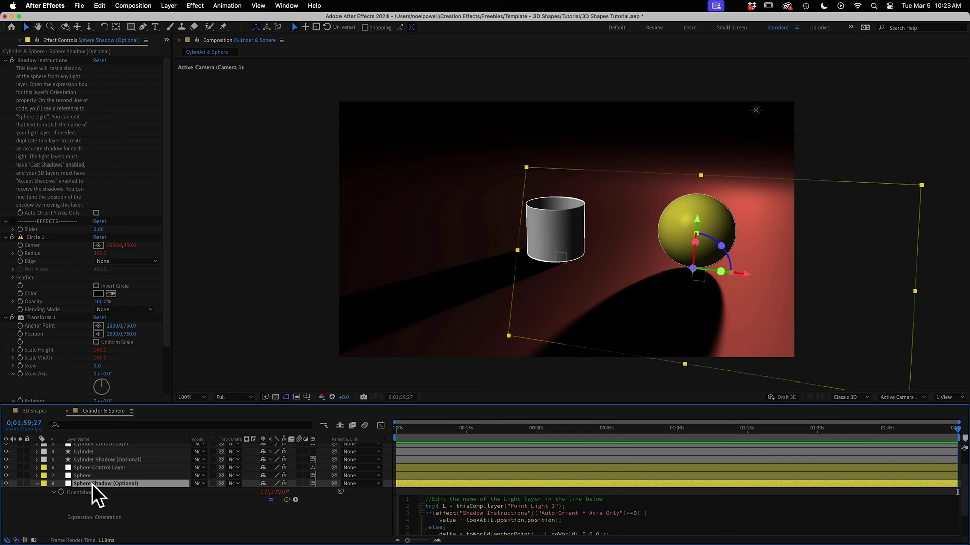
click(95, 494)
click(38, 485)
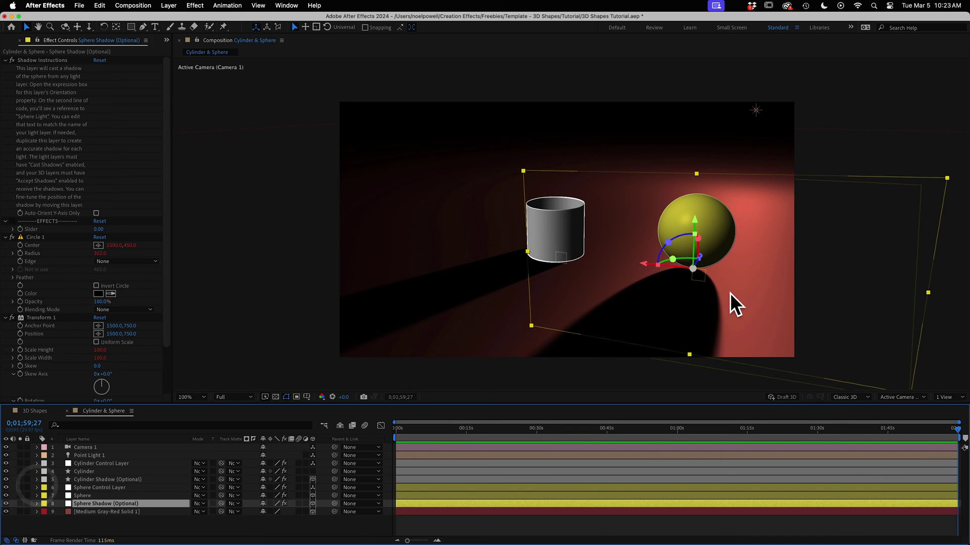
Step: Toggle Auto-Orient Y-Axis Only on and off, then slide Cylinder Shadow slightly sideways
click(96, 213)
click(96, 213)
click(107, 479)
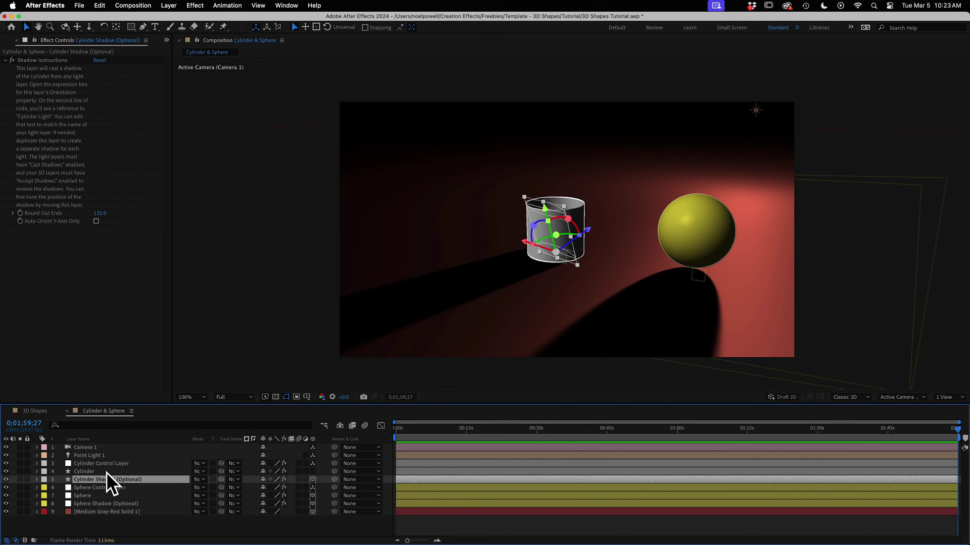
mouse_move(525, 241)
mouse_down()
mouse_move(531, 250)
mouse_move(516, 238)
mouse_move(525, 245)
mouse_up()
Step: Check the floor's Accepts Shadows material option and tick Use 'Cylinder Light' Instead on the cylinder control
click(104, 511)
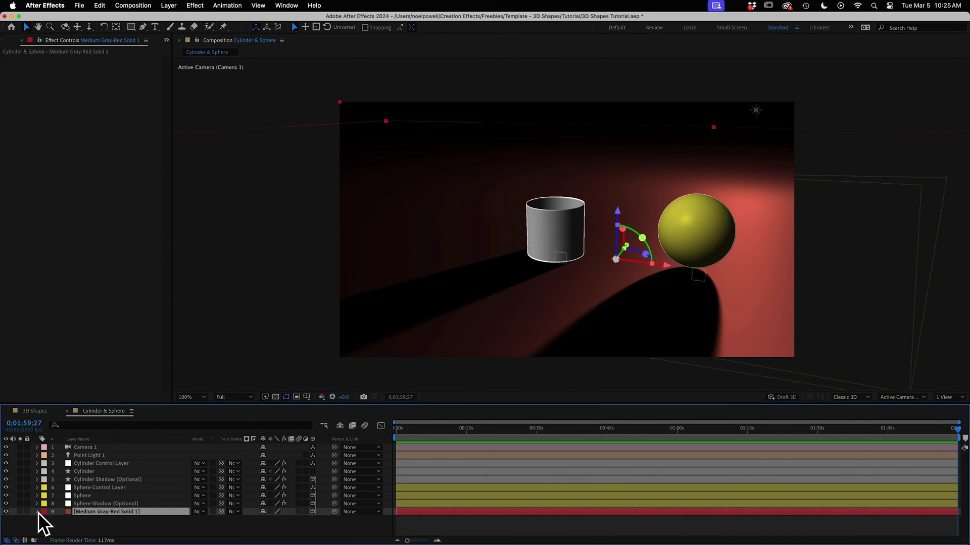
click(36, 511)
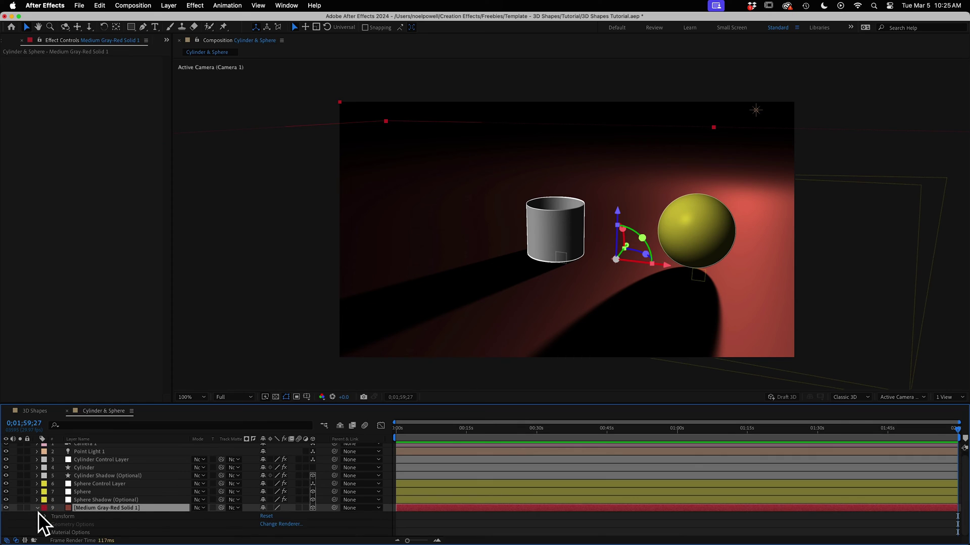
click(45, 532)
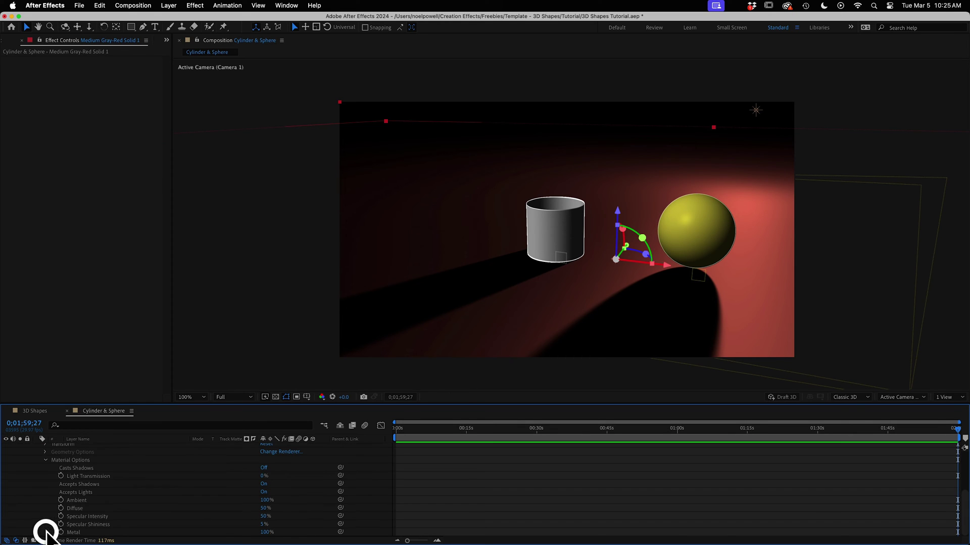
click(77, 484)
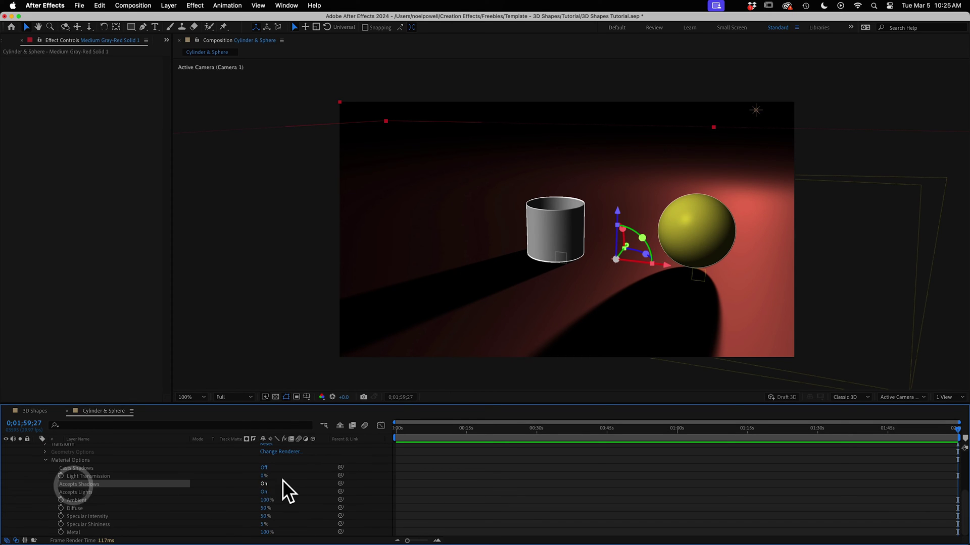
click(49, 483)
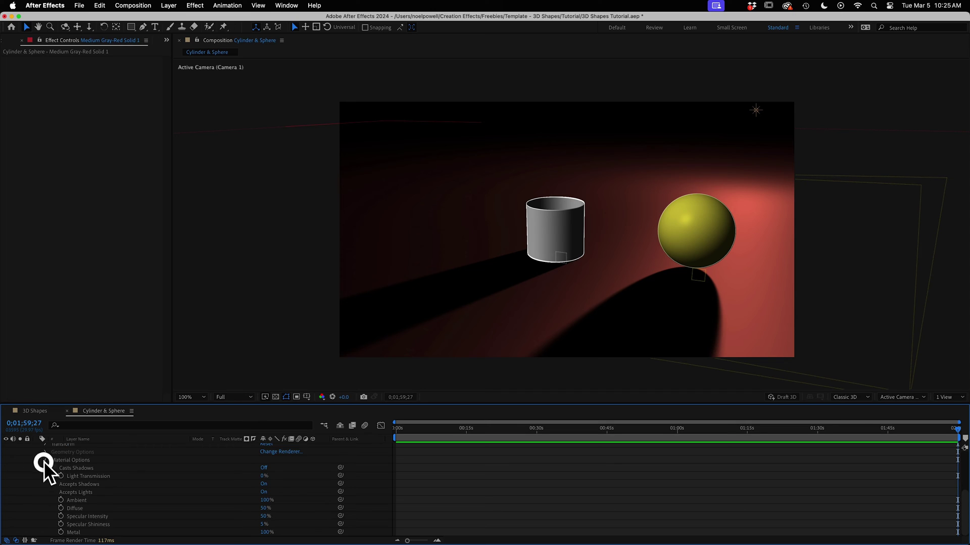
scroll(44, 461, up, 5)
click(38, 508)
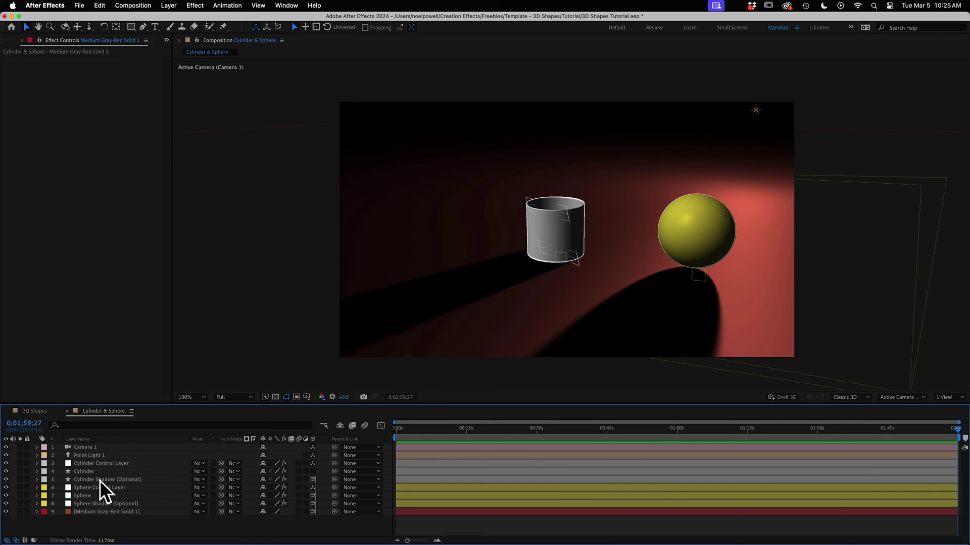
click(107, 464)
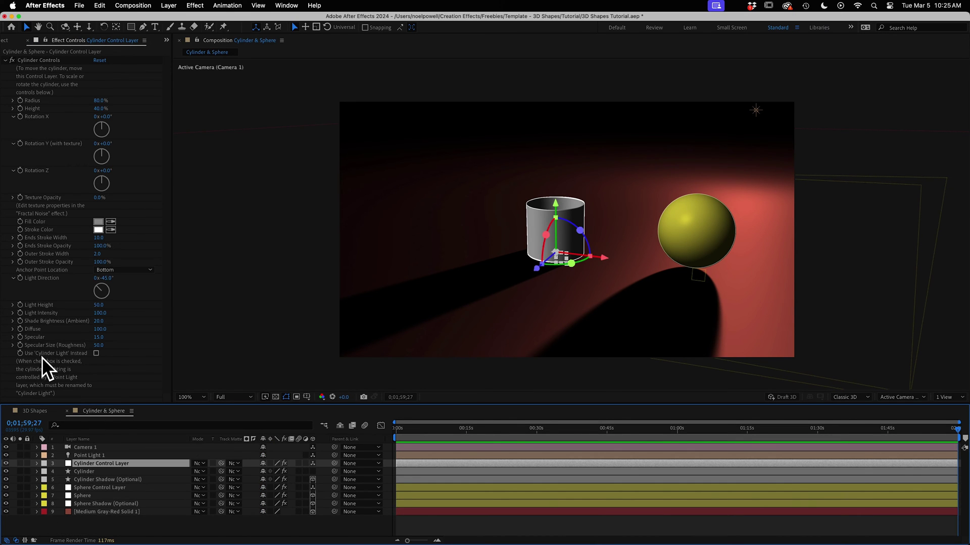
click(96, 353)
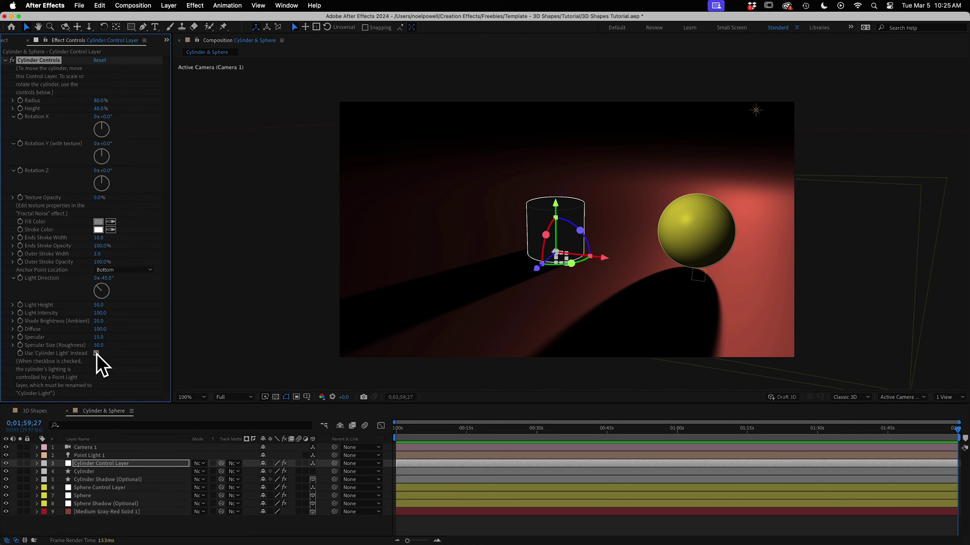
Step: Rename Point Light 1 to 'Cylinder Light' and move it to the left
click(87, 457)
click(84, 456)
text(Cylinder Light)
key(Return)
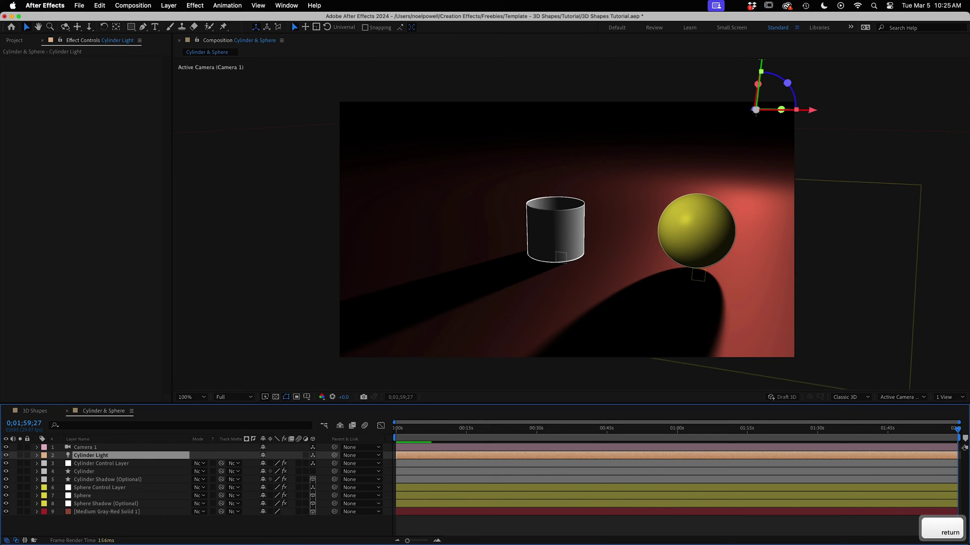
drag(813, 110, 728, 110)
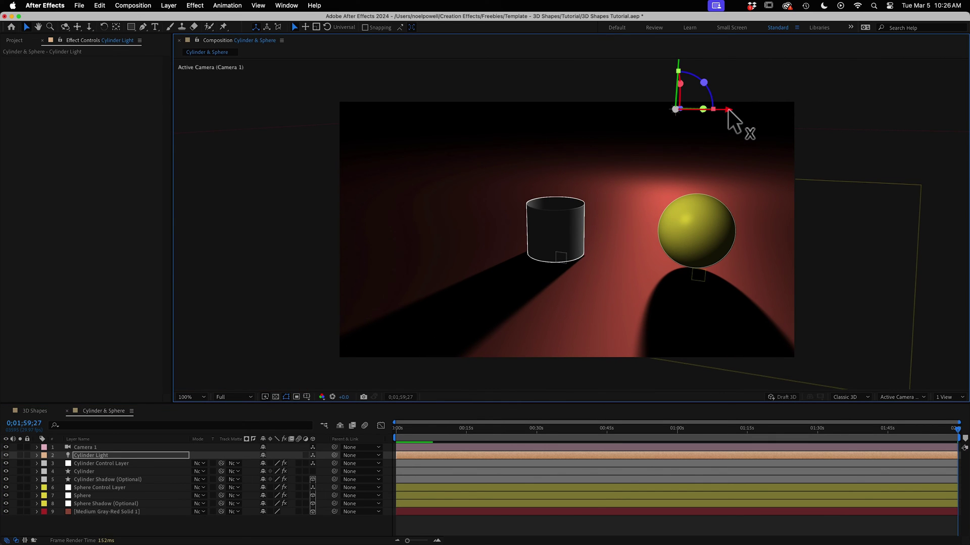
Step: Tick Use 'Sphere Light' Instead on the sphere control and duplicate Cylinder Light as 'Sphere Light'
click(103, 488)
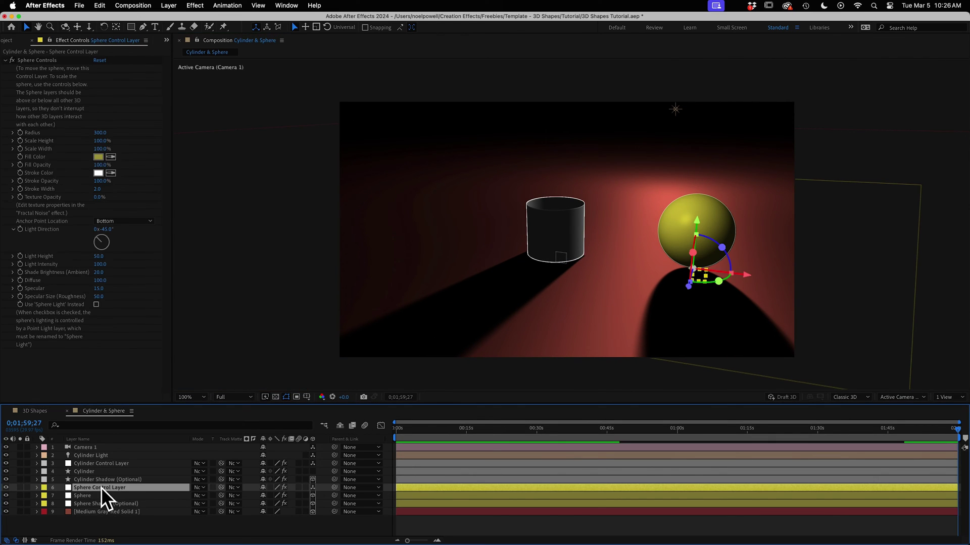
click(96, 304)
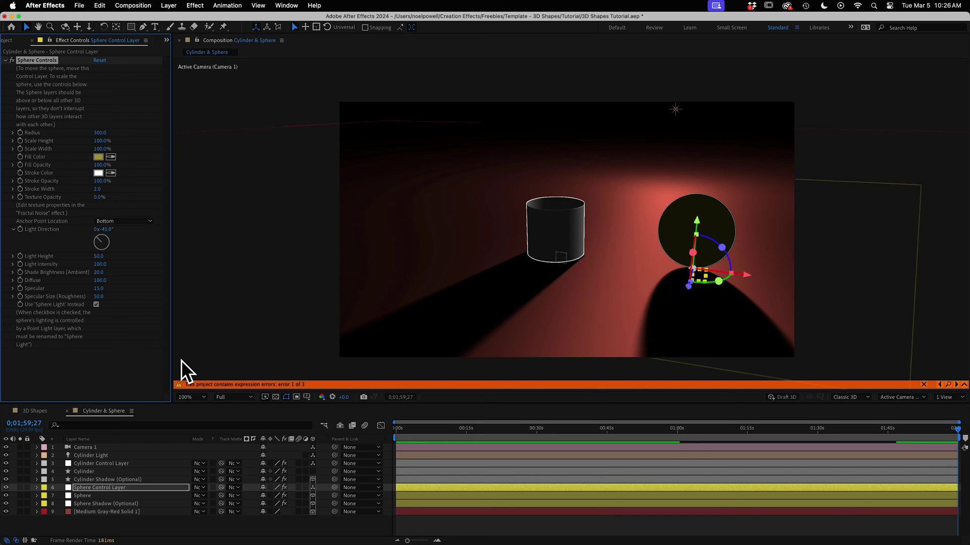
click(95, 455)
key(super+d)
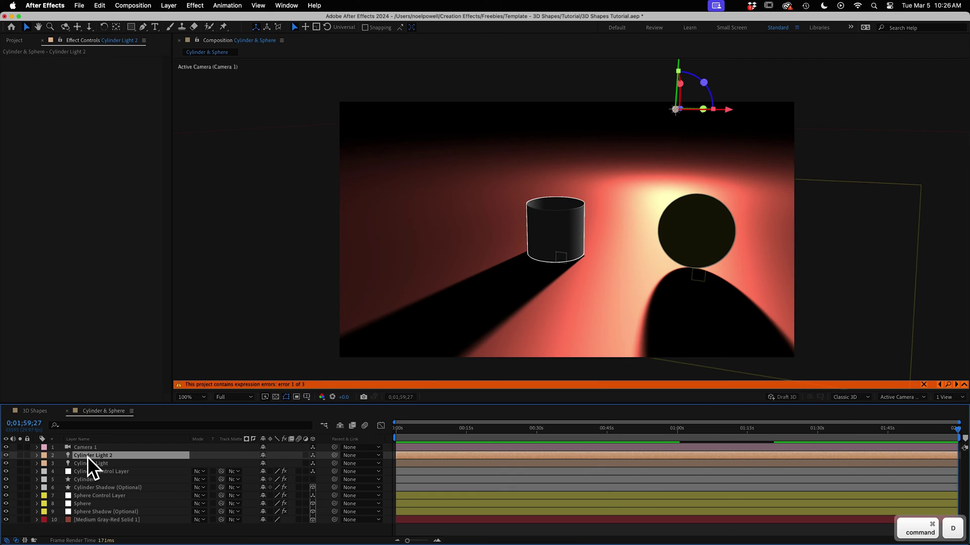
key(Return)
text(Sphe)
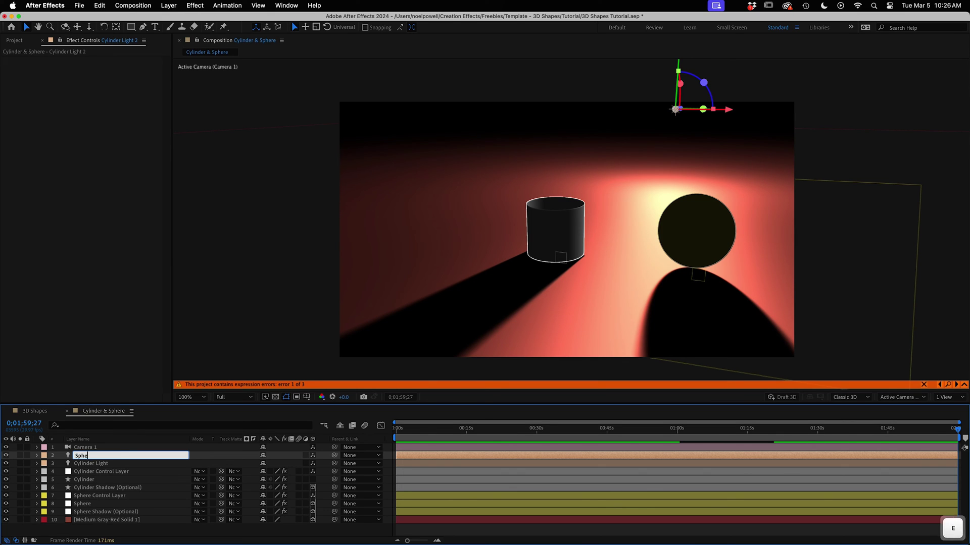
text(re Light)
key(Return)
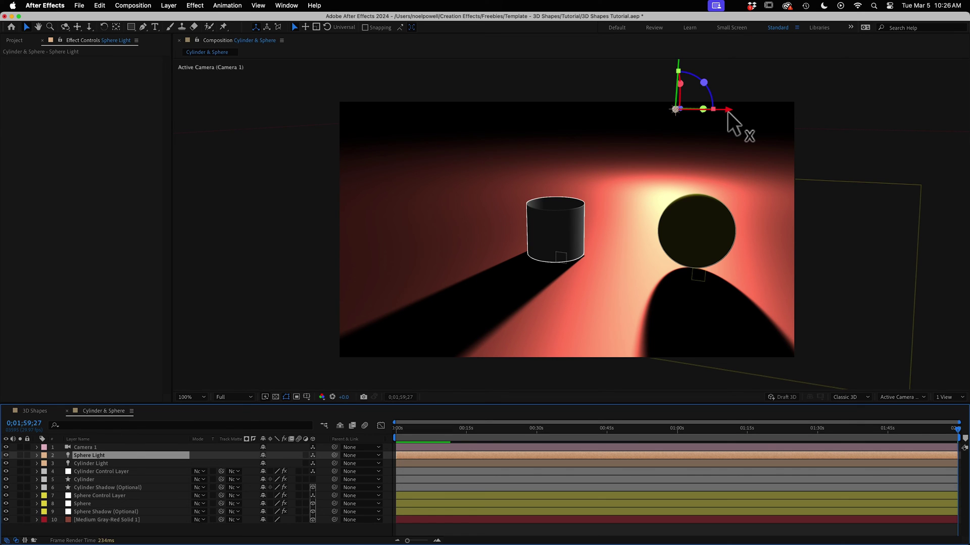
drag(730, 109, 852, 164)
key(super+z)
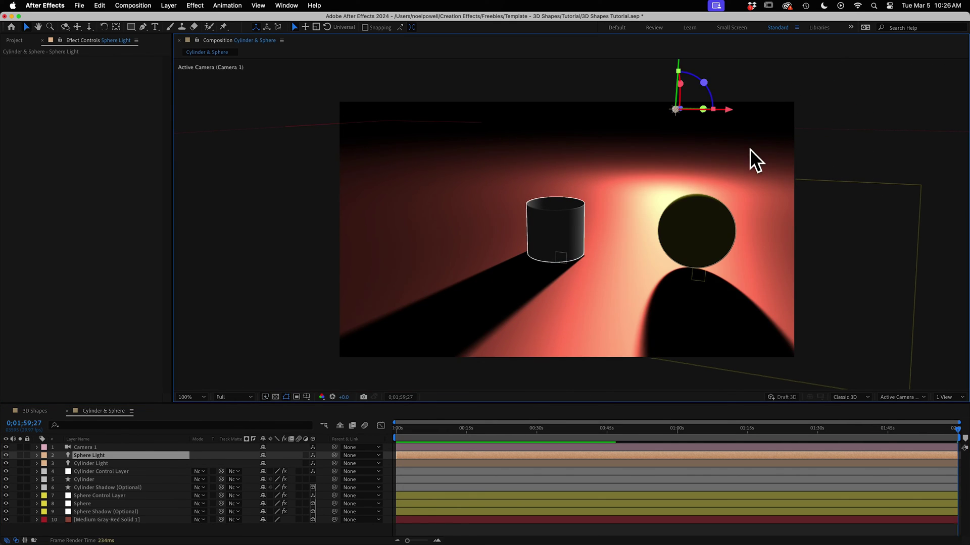
Step: Add a new point light via Layer > New > Light and place it above the cylinder
click(167, 5)
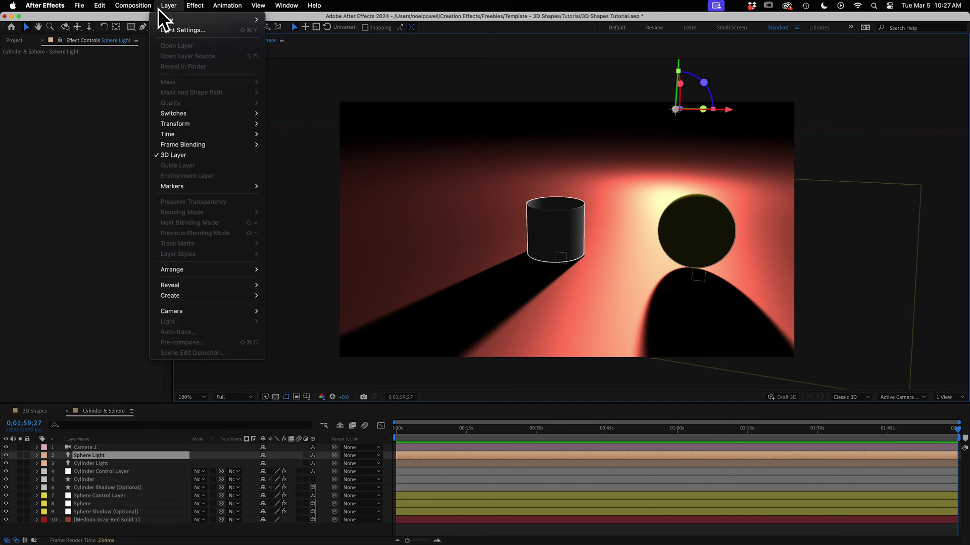
mouse_move(169, 20)
click(292, 40)
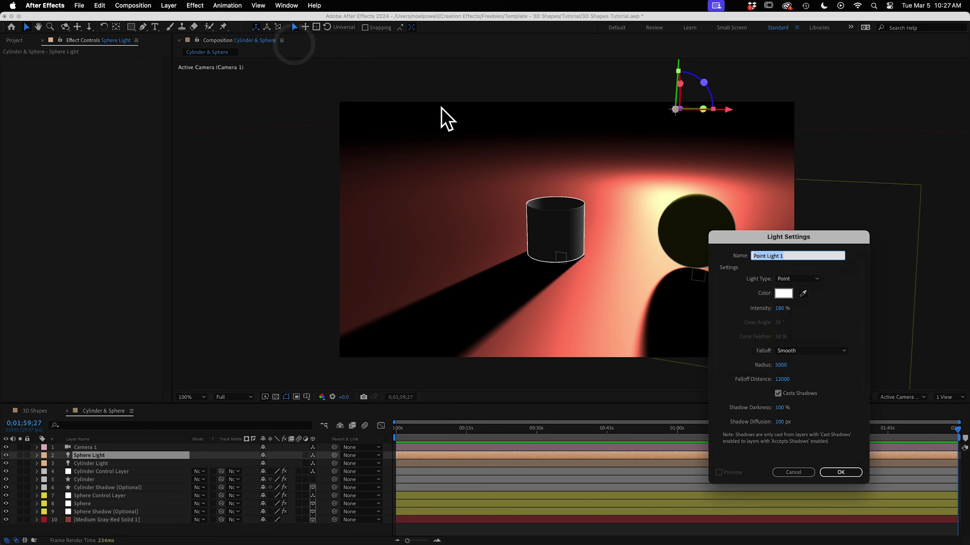
click(852, 473)
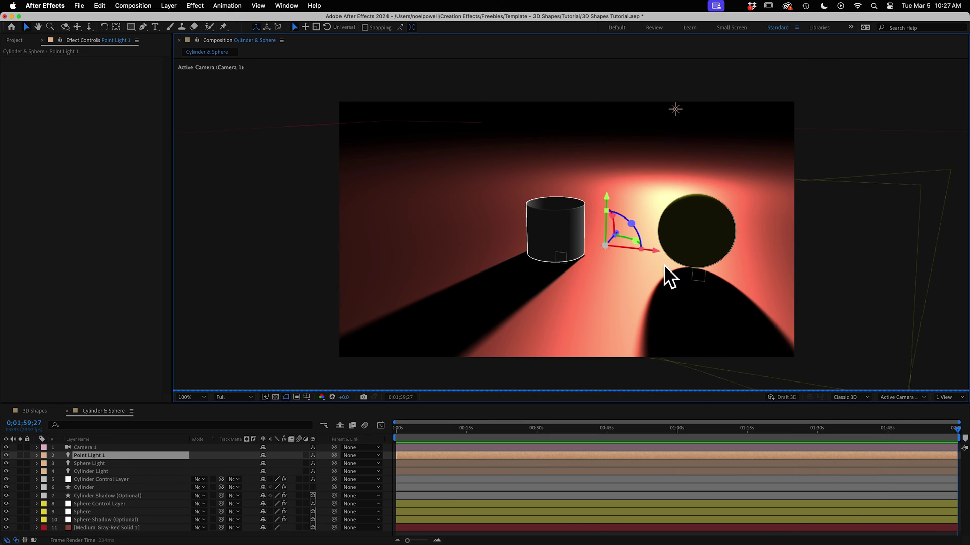
drag(659, 268, 622, 101)
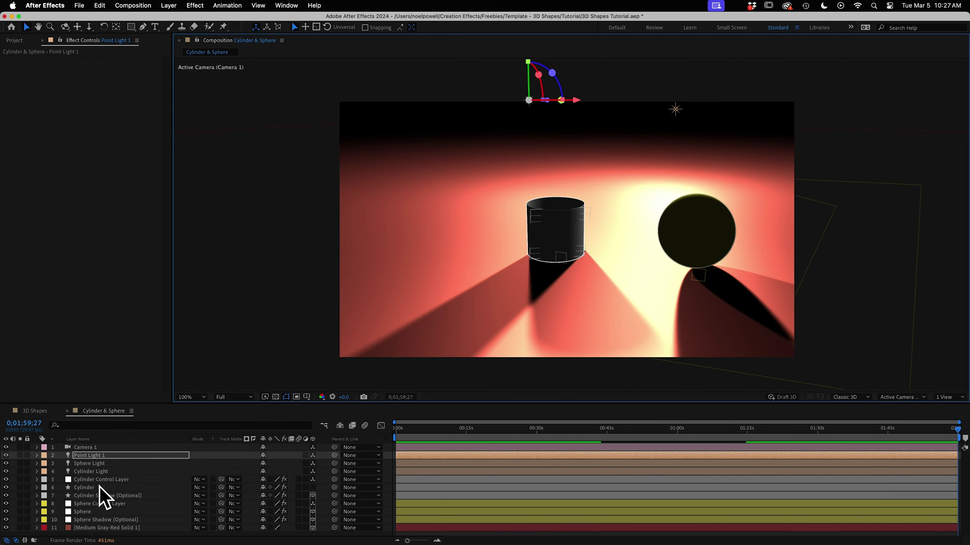
Step: Duplicate Cylinder Shadow (Optional) and open the copy's Orientation expression for editing
click(101, 496)
key(super+d)
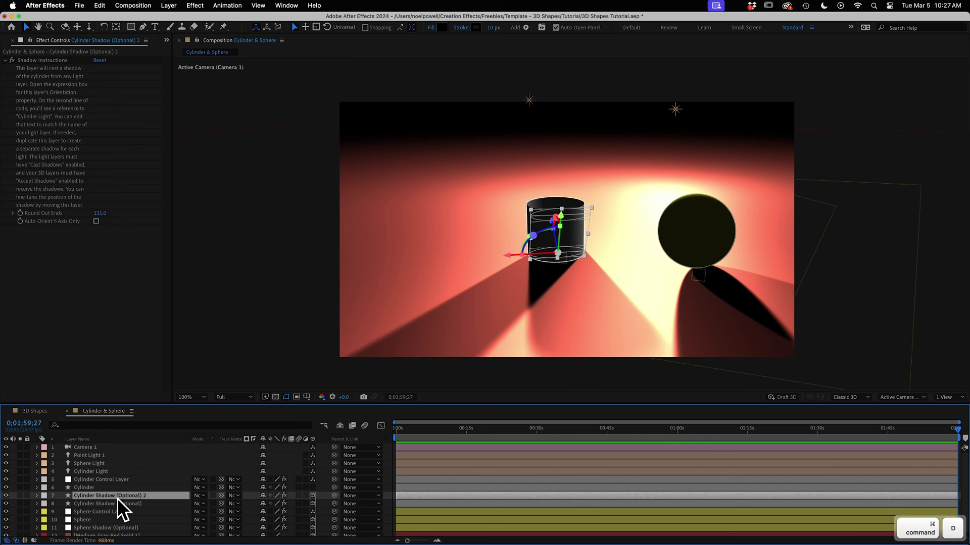
click(120, 528)
click(133, 496)
scroll(136, 503, down, 1)
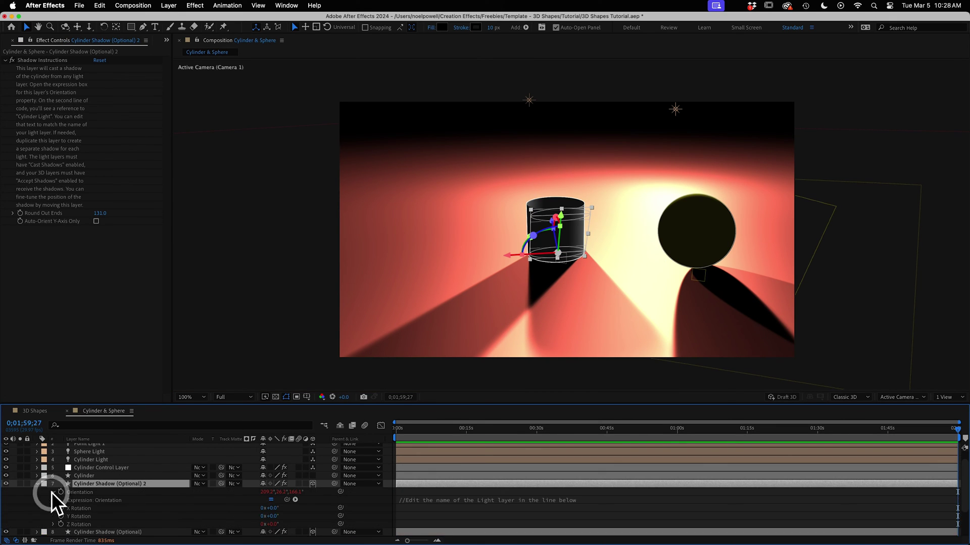
key(r)
click(487, 506)
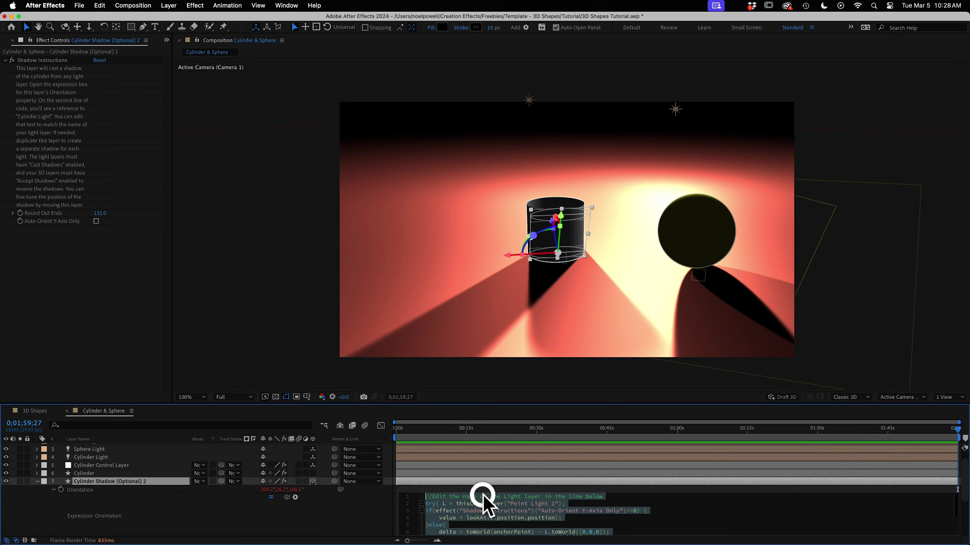